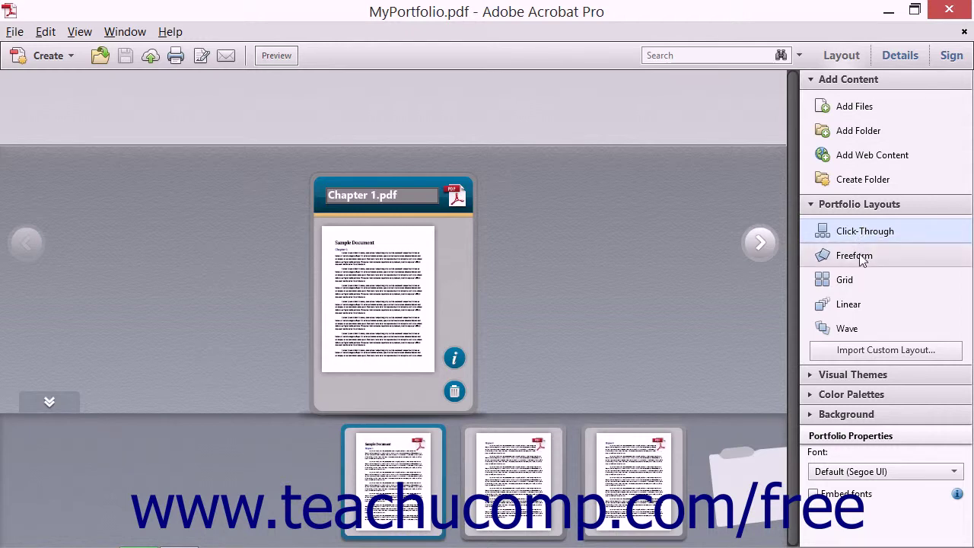
Step: Apply the Freeform layout to the portfolio
click(861, 259)
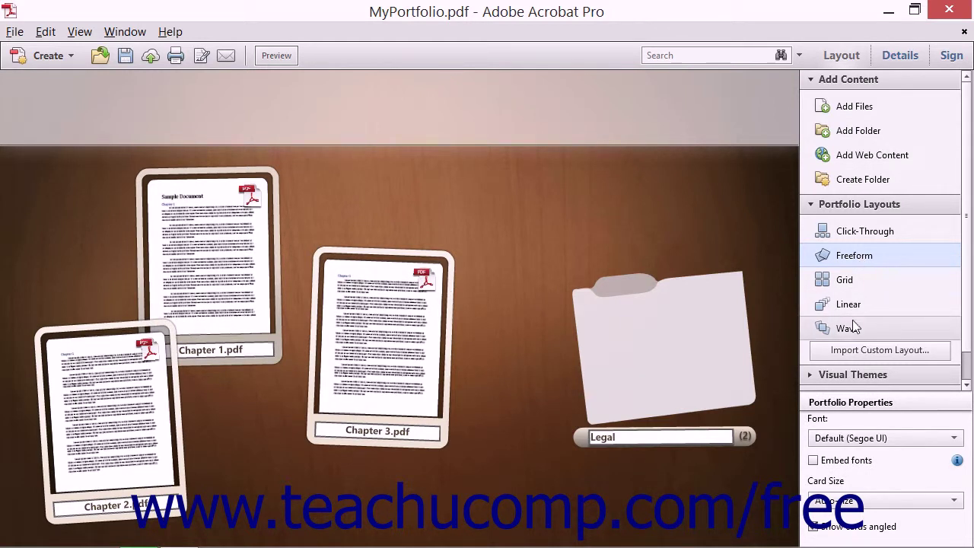
Step: Look at the portfolio's visual themes and the file chooser for importing a custom theme, cancelling without importing
click(831, 374)
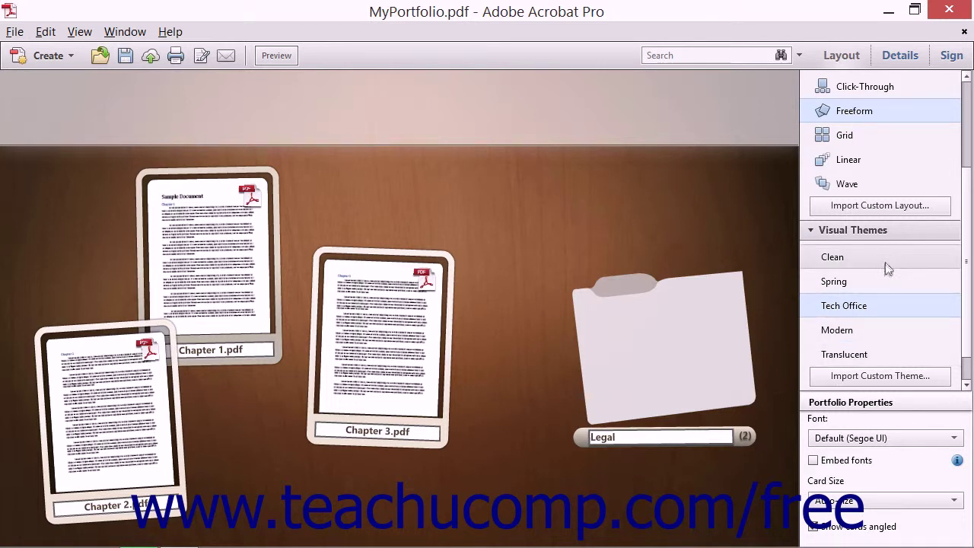
click(879, 376)
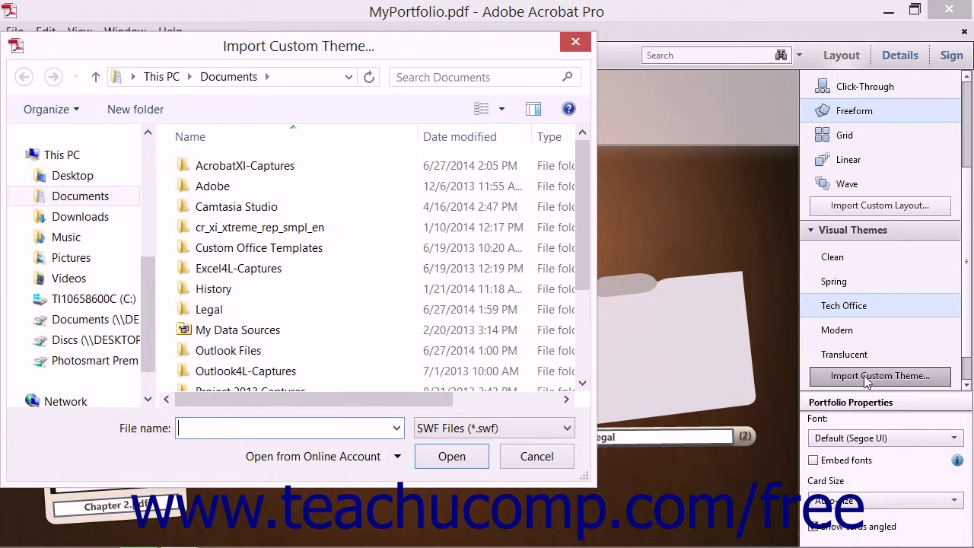
click(558, 456)
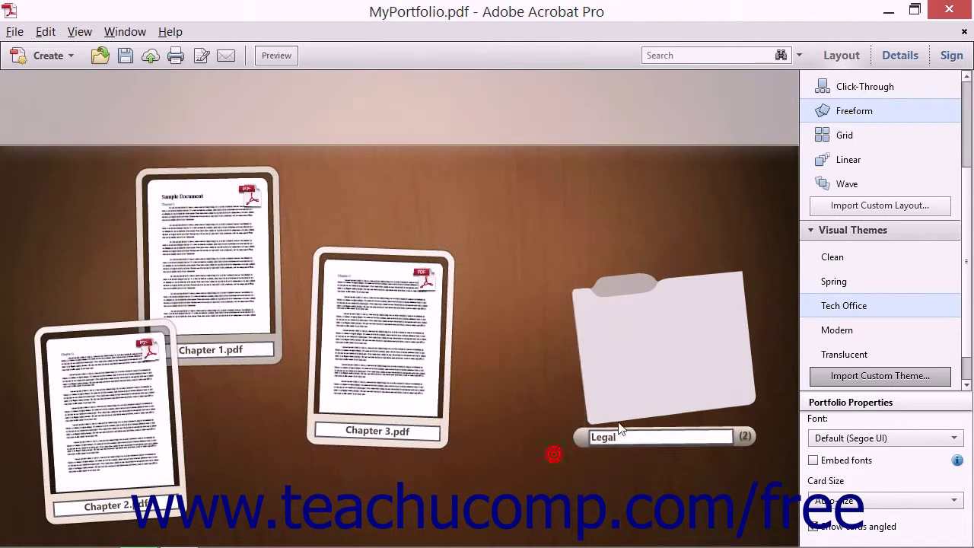
Step: Try the Clean, Modern and Translucent visual themes on the portfolio, and return to Tech Office
click(832, 258)
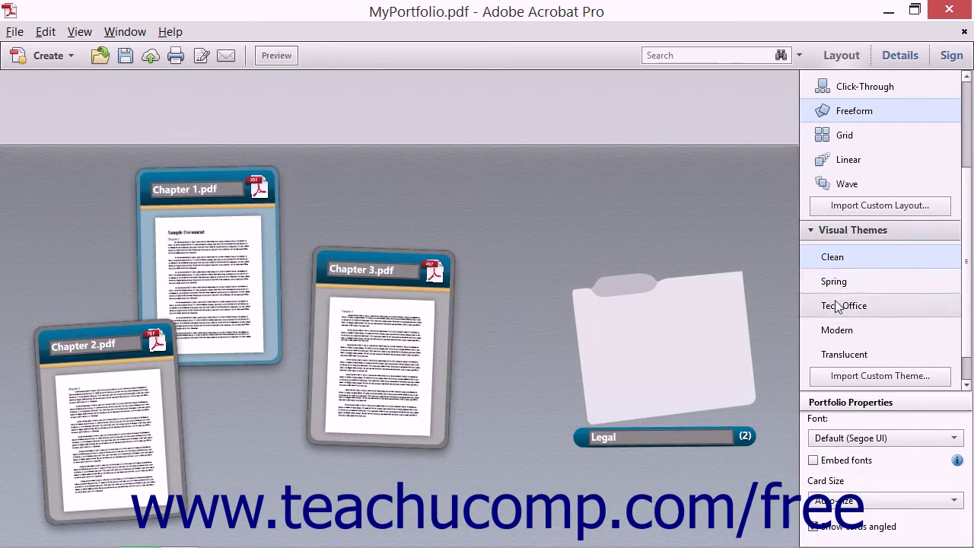
click(838, 331)
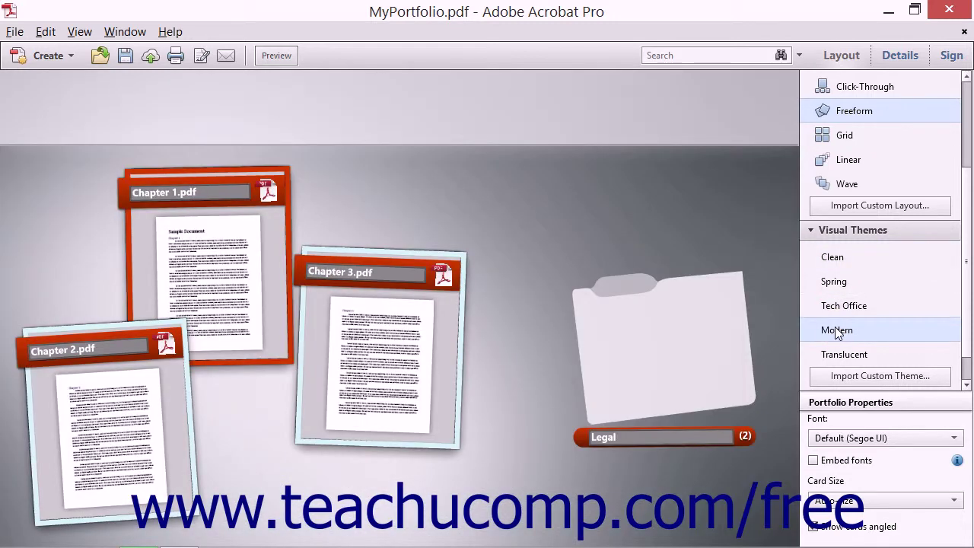
click(840, 354)
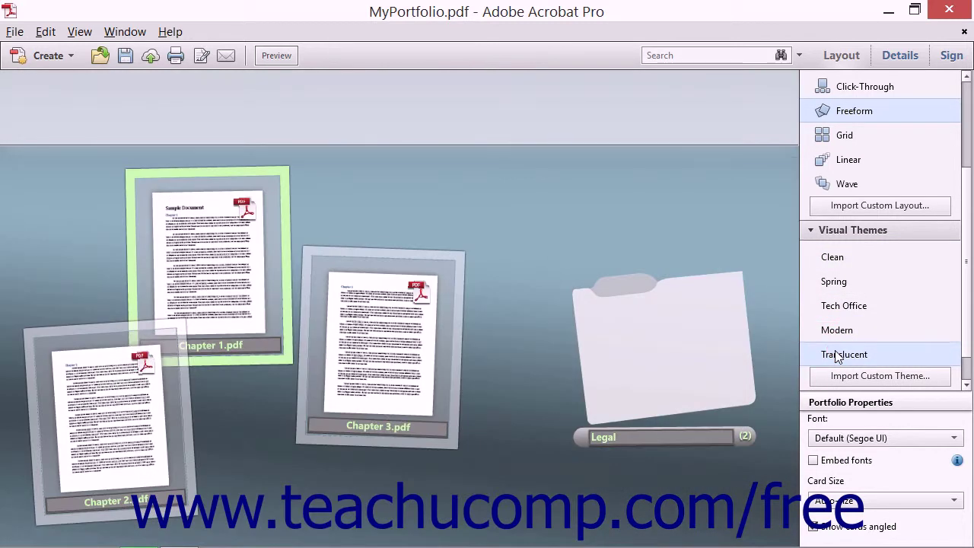
click(836, 301)
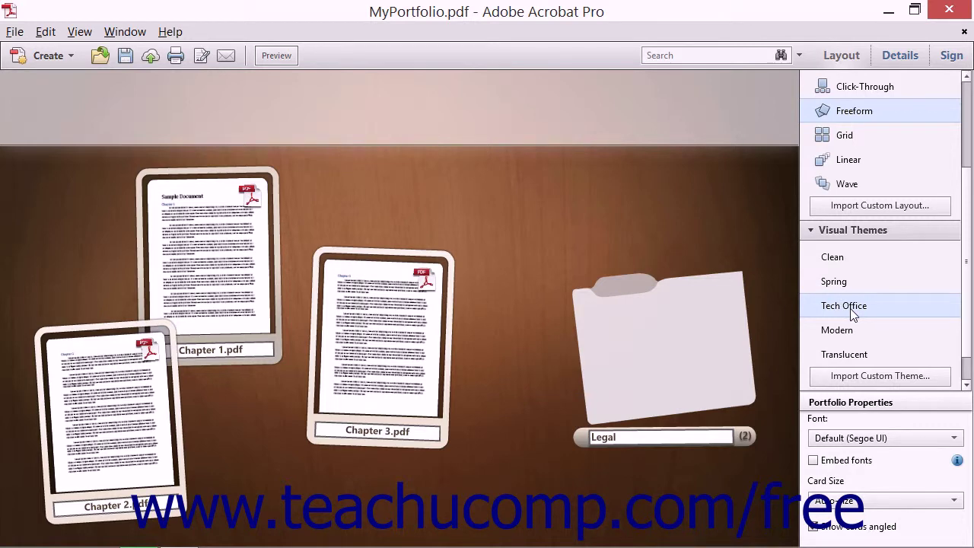
Step: Apply the first preset color palette, with slate, grey, blue, tan and white swatches, to the portfolio
click(963, 181)
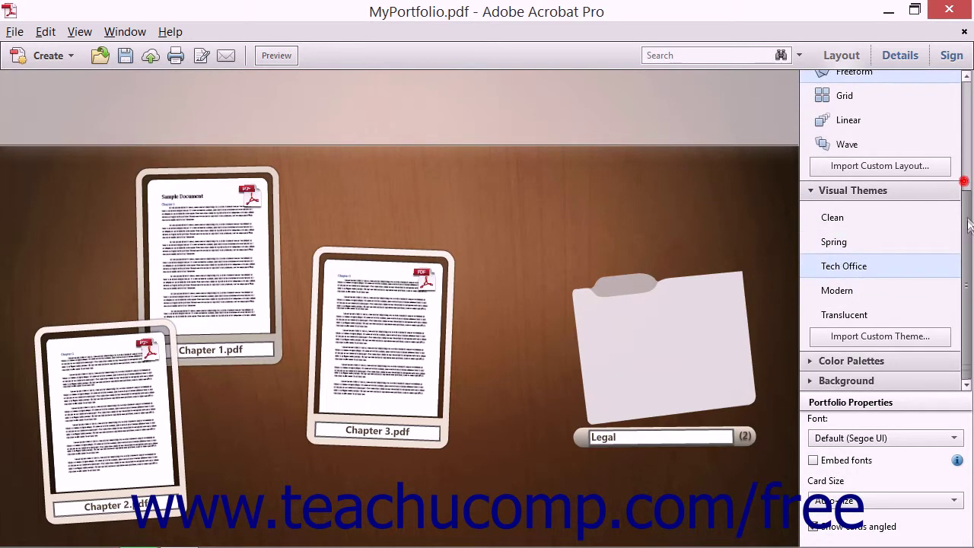
click(901, 360)
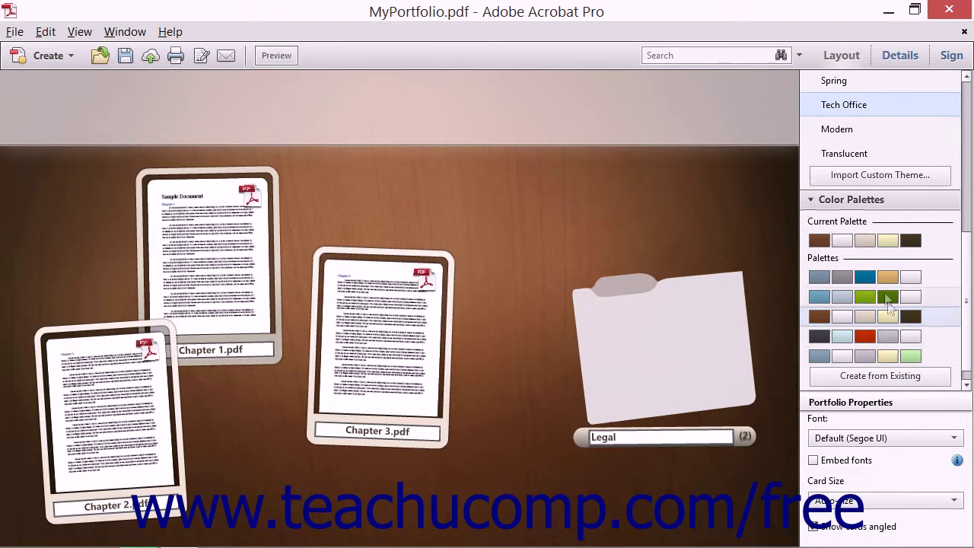
click(874, 281)
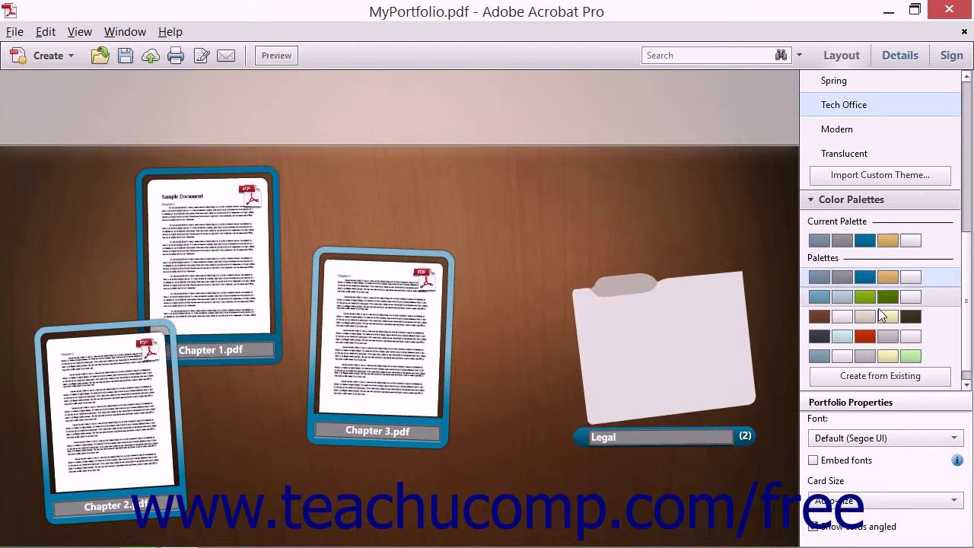
Step: Create and save a custom palette from the existing one, with its Background color set to dark blue 3A4780
click(873, 373)
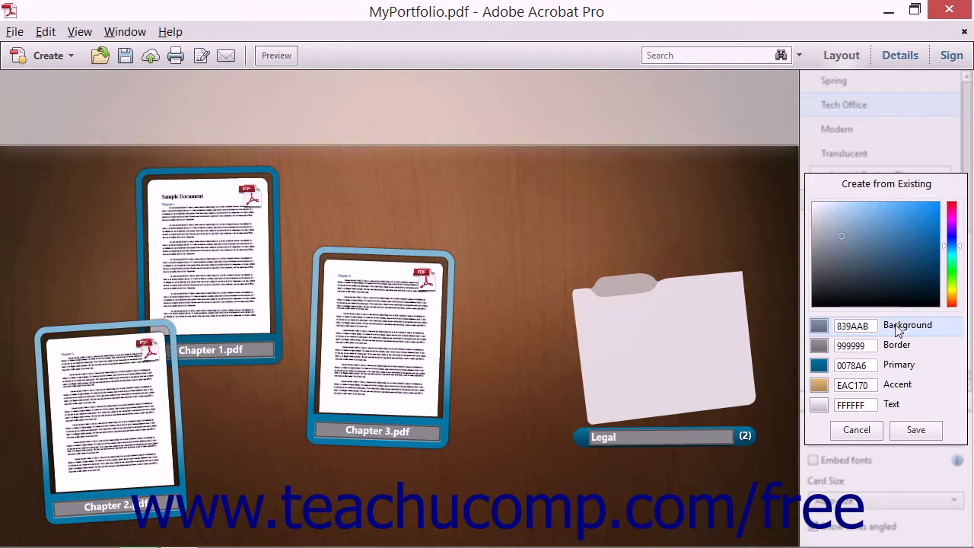
click(959, 246)
drag(959, 246, 959, 240)
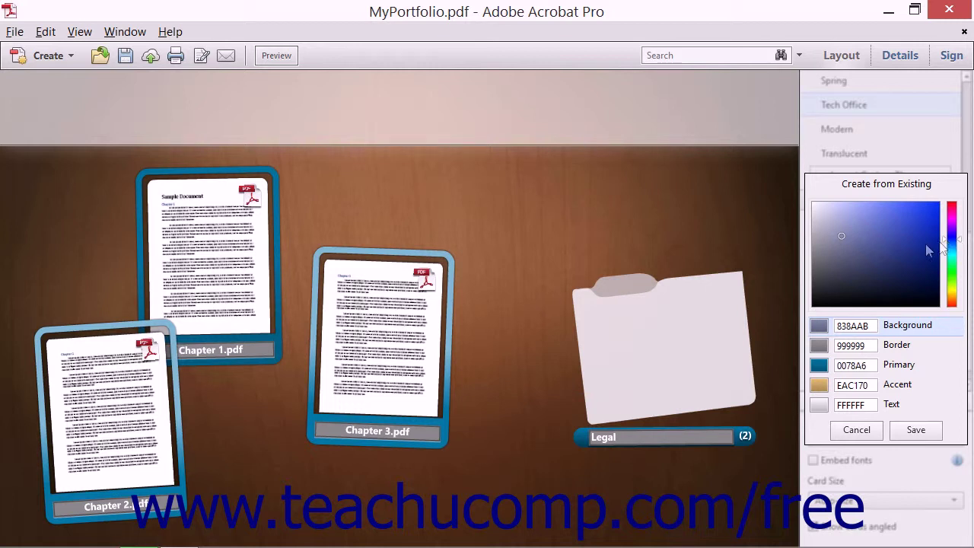
drag(870, 238, 883, 254)
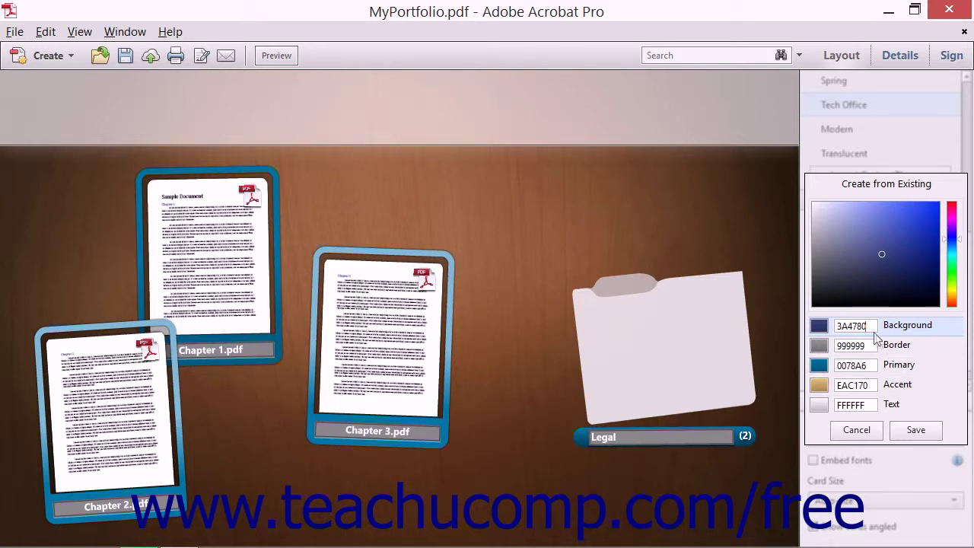
click(933, 432)
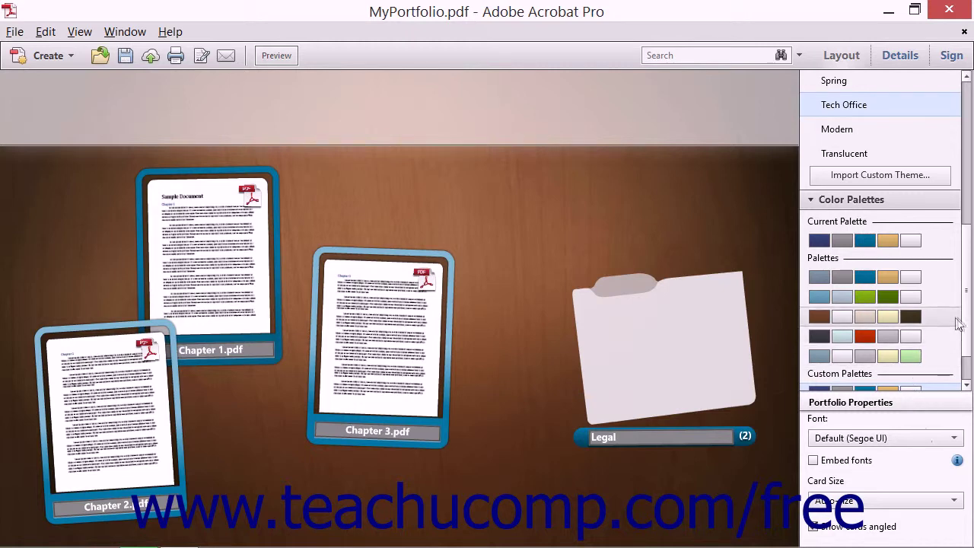
Step: Delete the saved dark blue palette from the custom palettes
scroll(961, 324, down, 2)
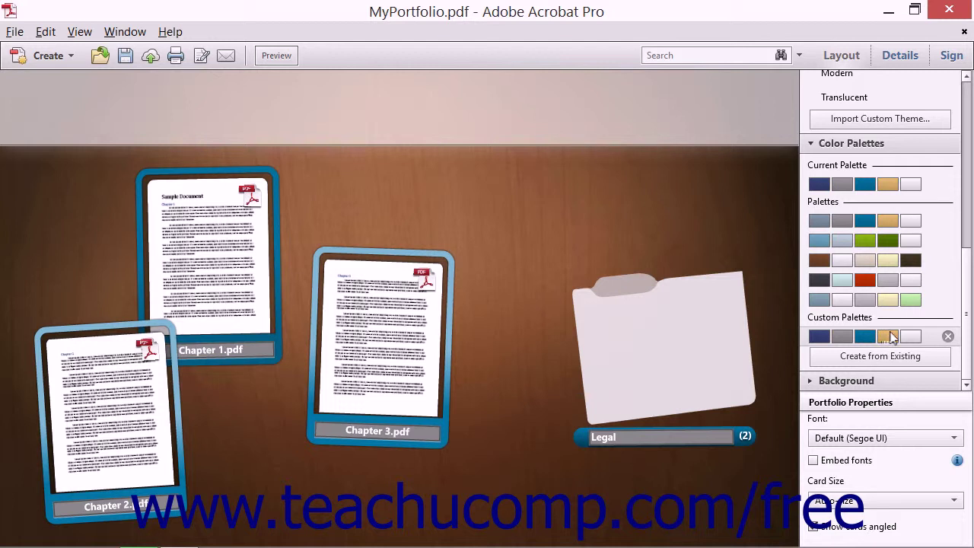
click(949, 336)
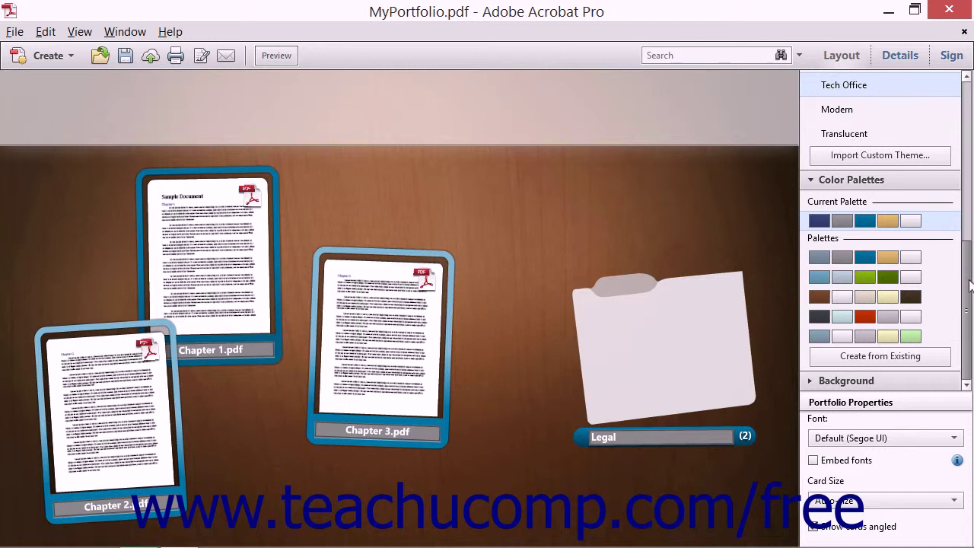
Step: Set the portfolio's background color to a Radial Gradient fill and lower its gradient intensity
click(918, 380)
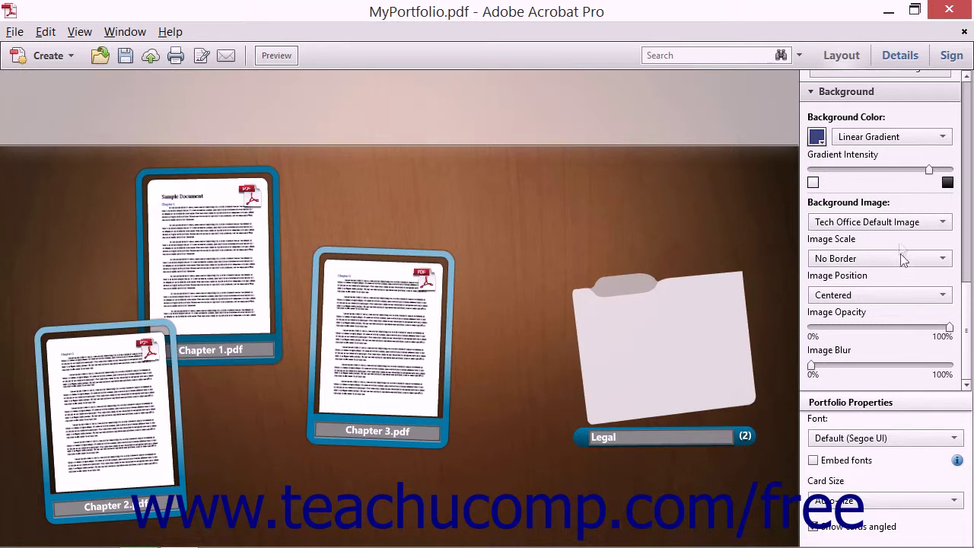
click(818, 139)
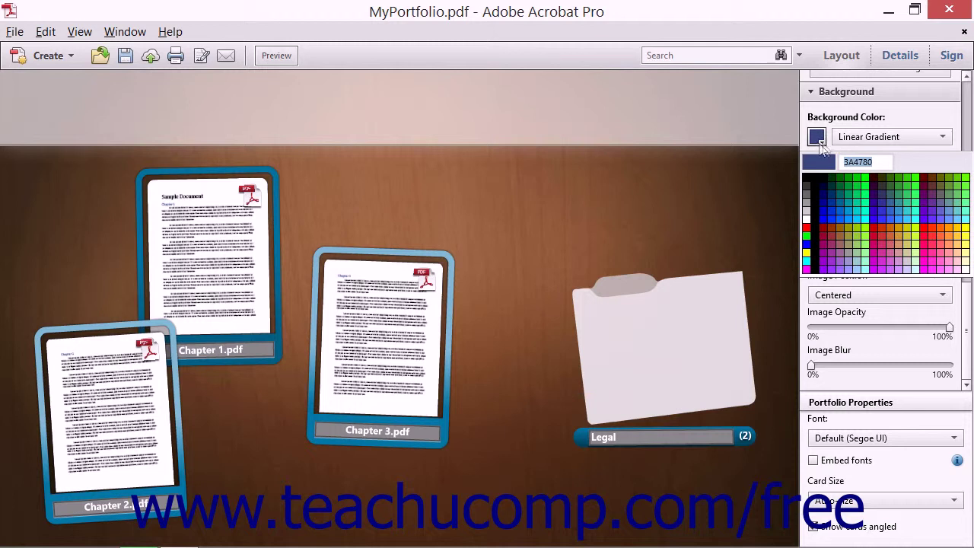
click(822, 143)
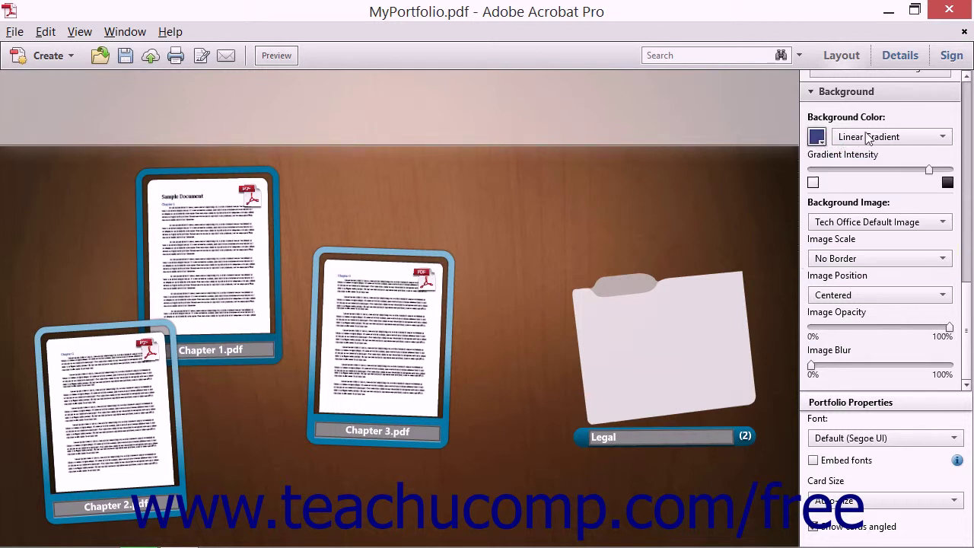
click(889, 138)
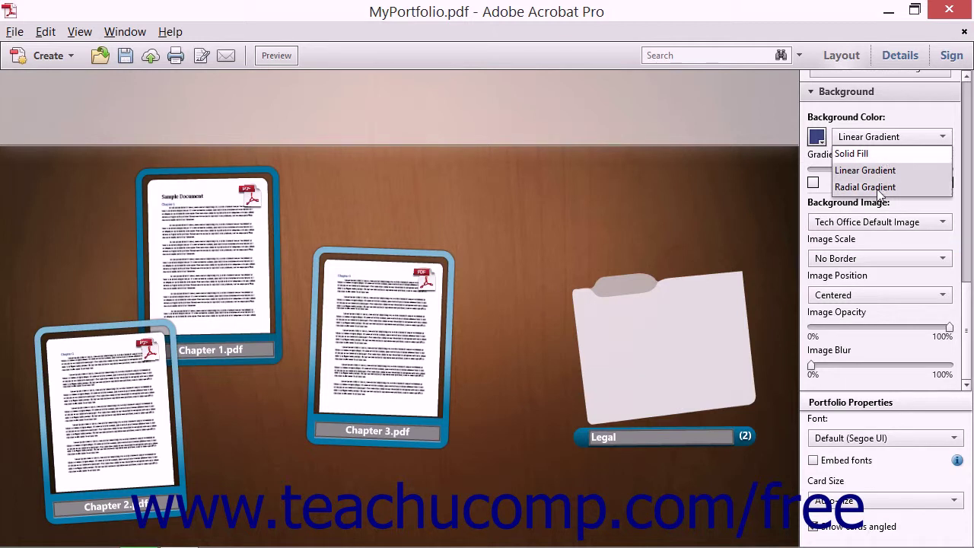
click(865, 187)
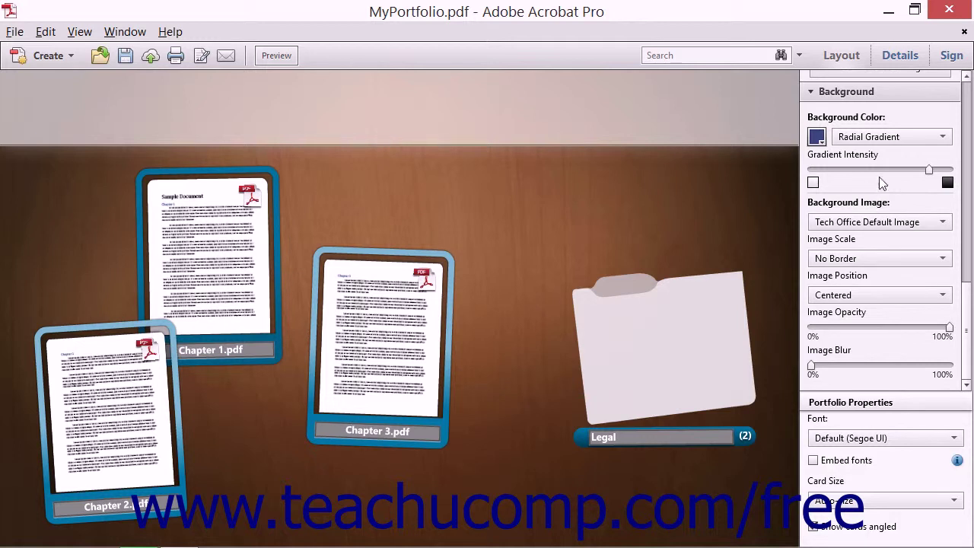
drag(932, 174, 898, 173)
Step: Set the portfolio's background image to None
click(891, 228)
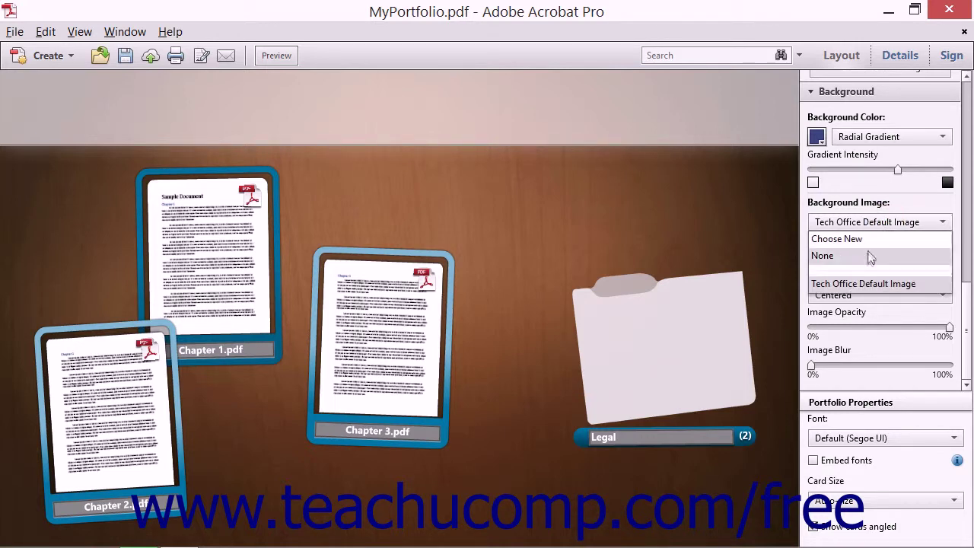
click(870, 257)
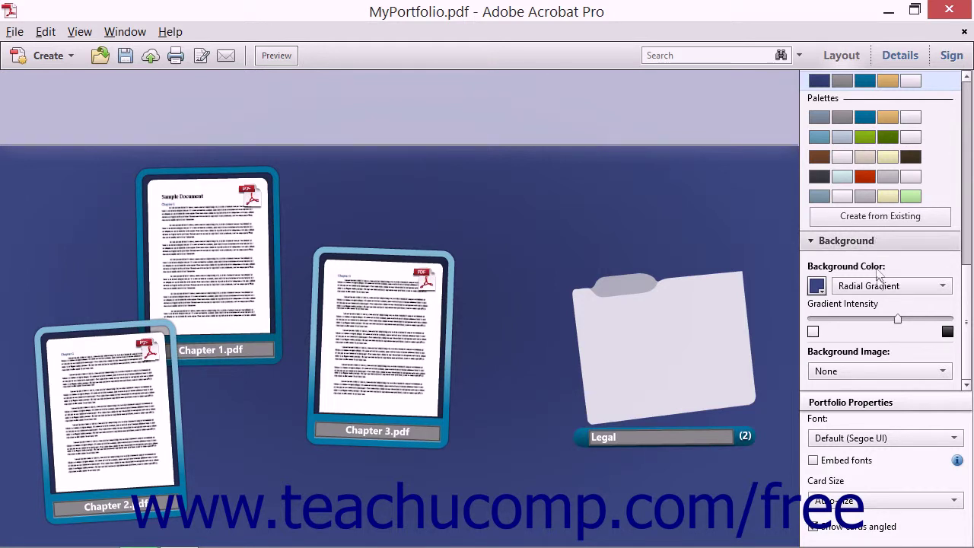
Step: Choose ballons-colorful-birthday-frame from the Pictures folder as the portfolio's new background image
click(924, 369)
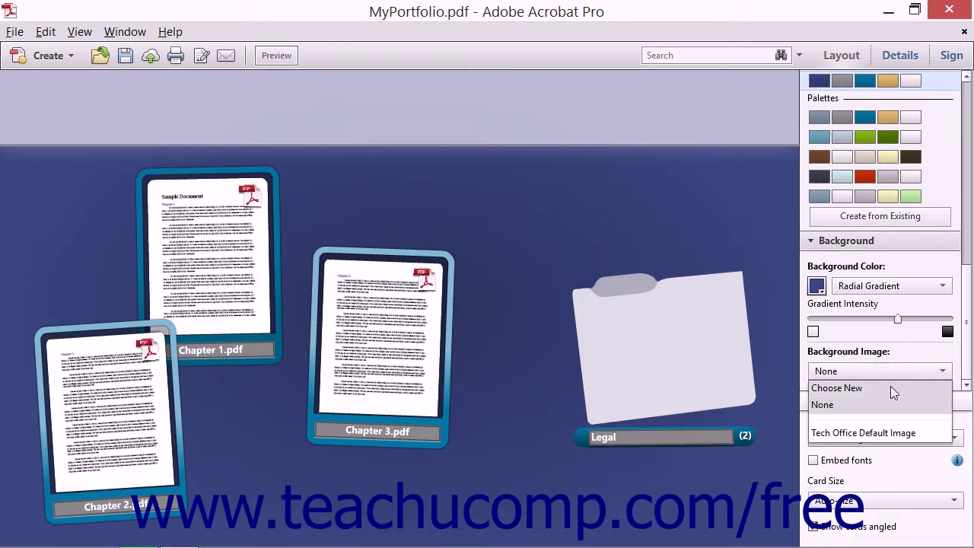
click(894, 390)
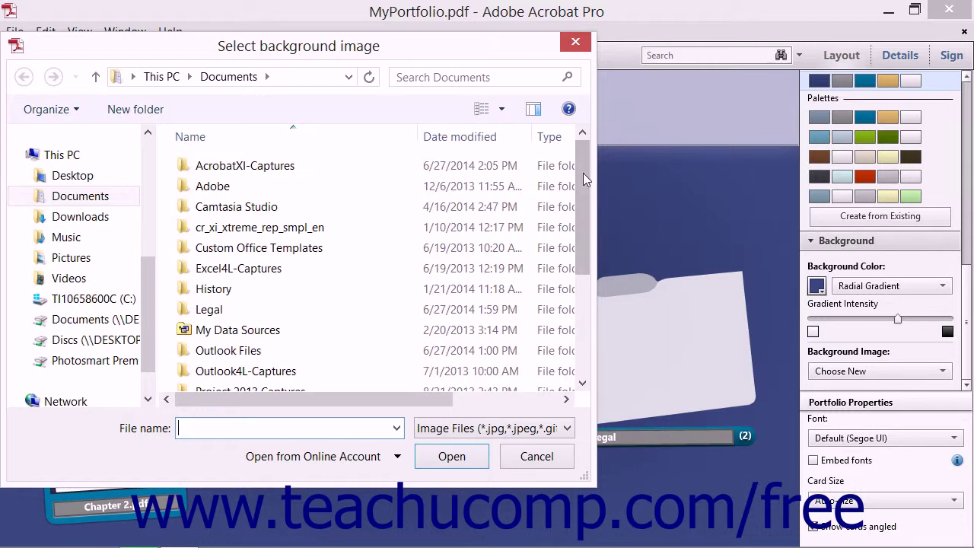
click(70, 257)
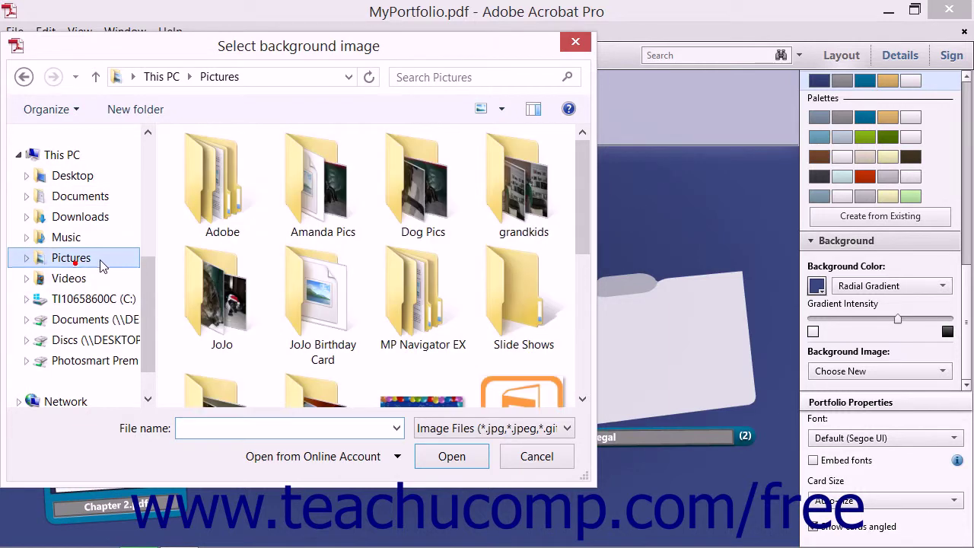
drag(587, 236, 587, 297)
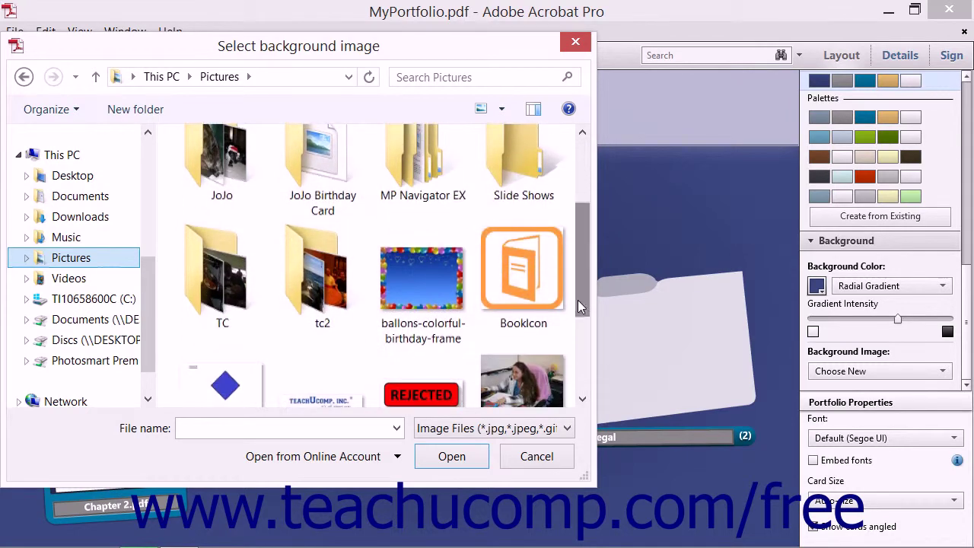
click(411, 300)
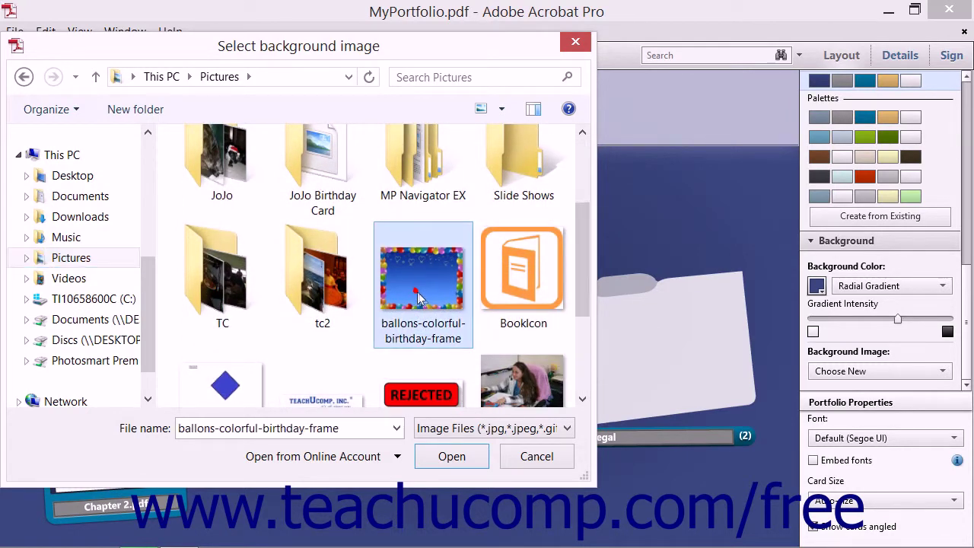
click(455, 457)
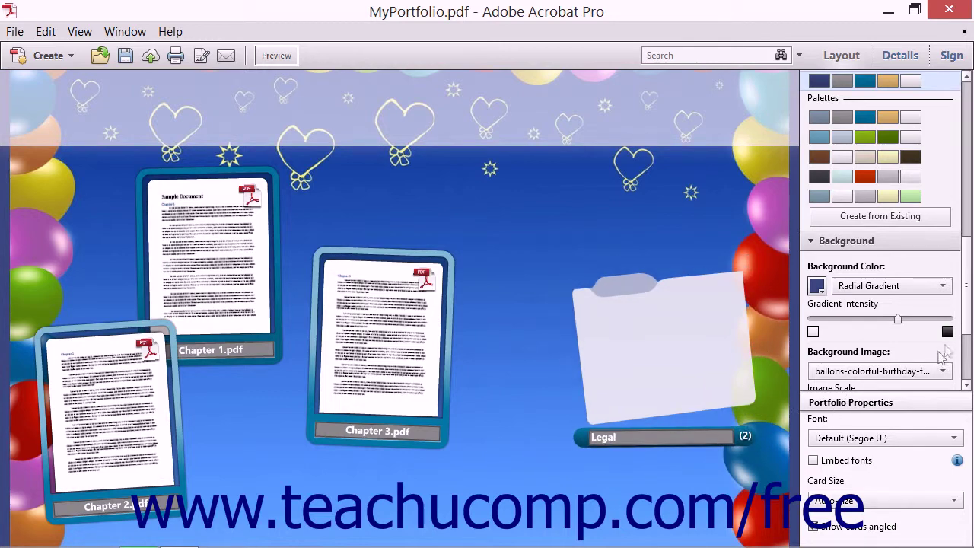
Step: Set the background image's scale to Show All
scroll(970, 352, down, 3)
scroll(971, 351, down, 2)
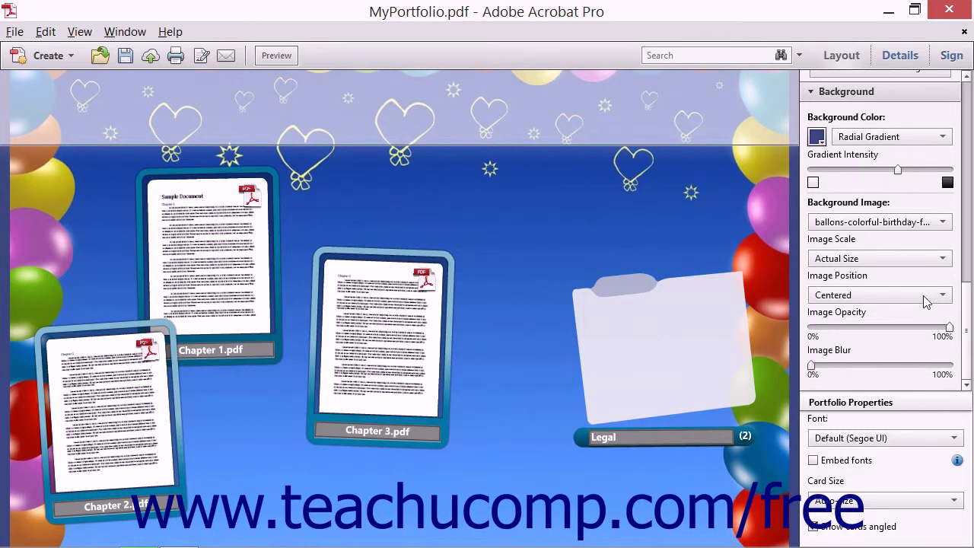
click(923, 258)
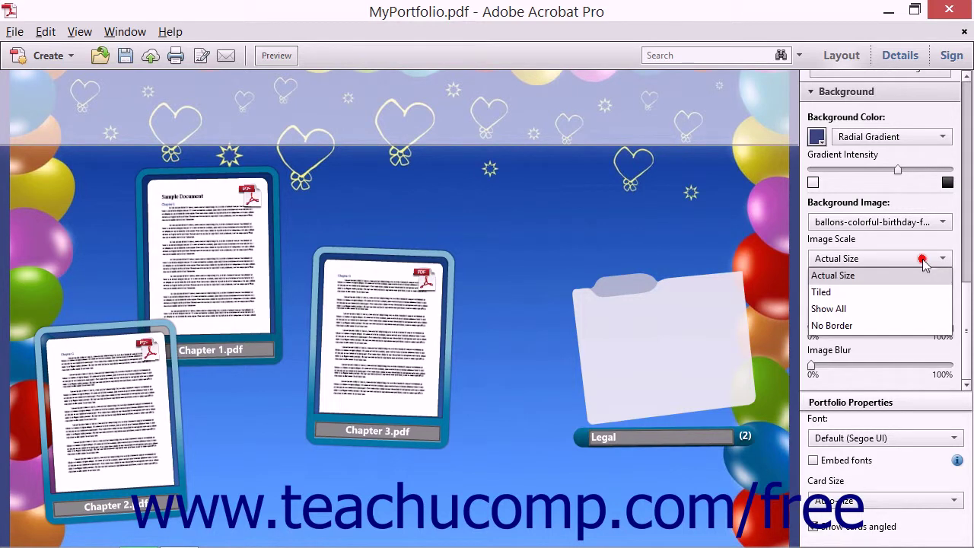
click(896, 308)
Step: Keep the background image's position Centered and reduce its opacity to about 50%
click(891, 295)
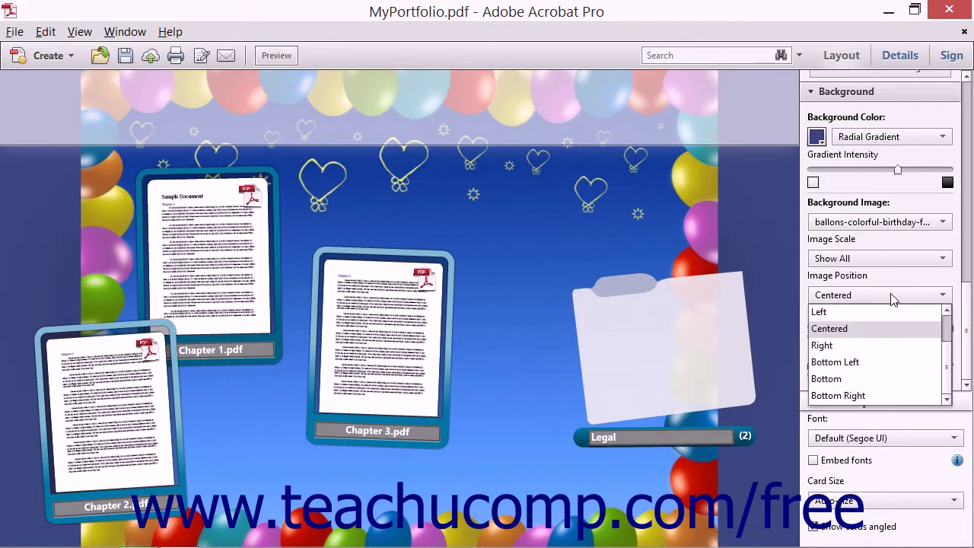
click(869, 331)
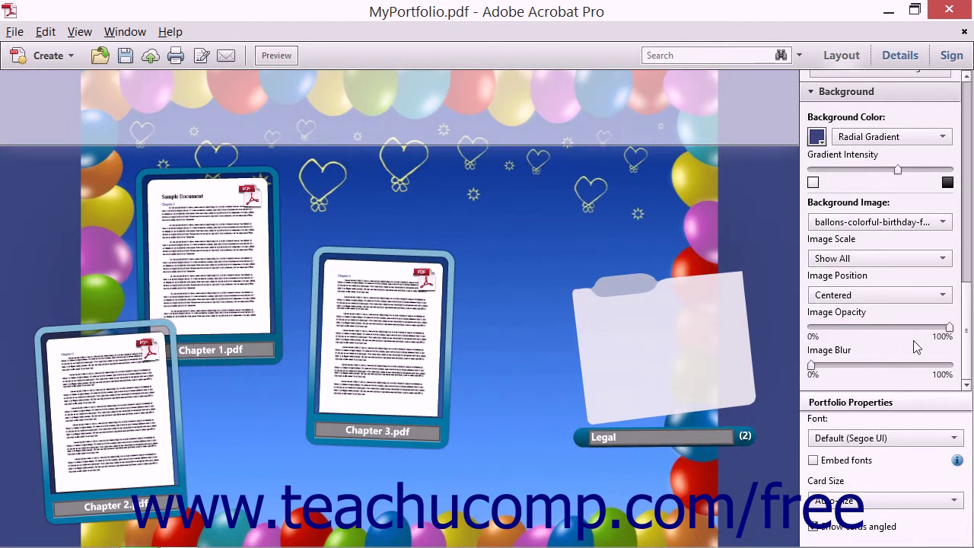
drag(949, 329, 883, 332)
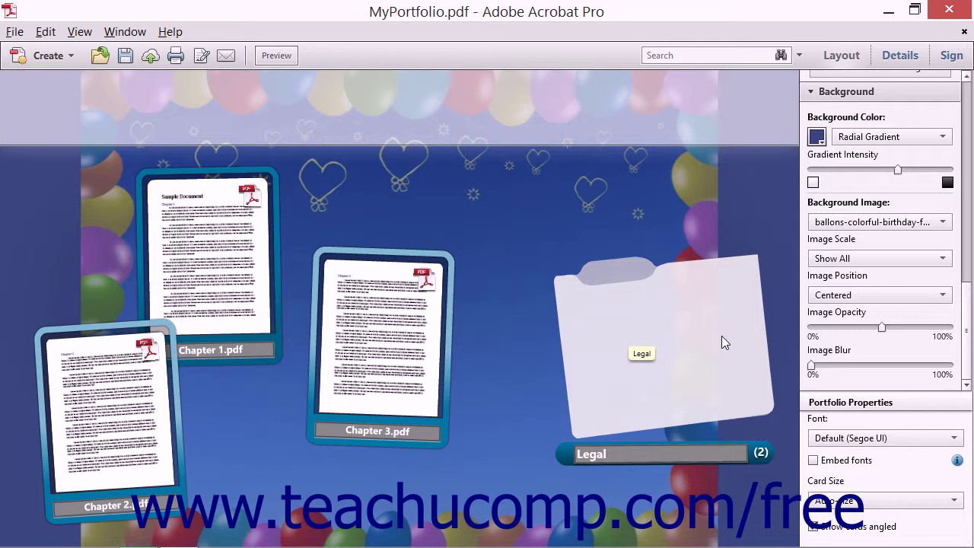
click(951, 439)
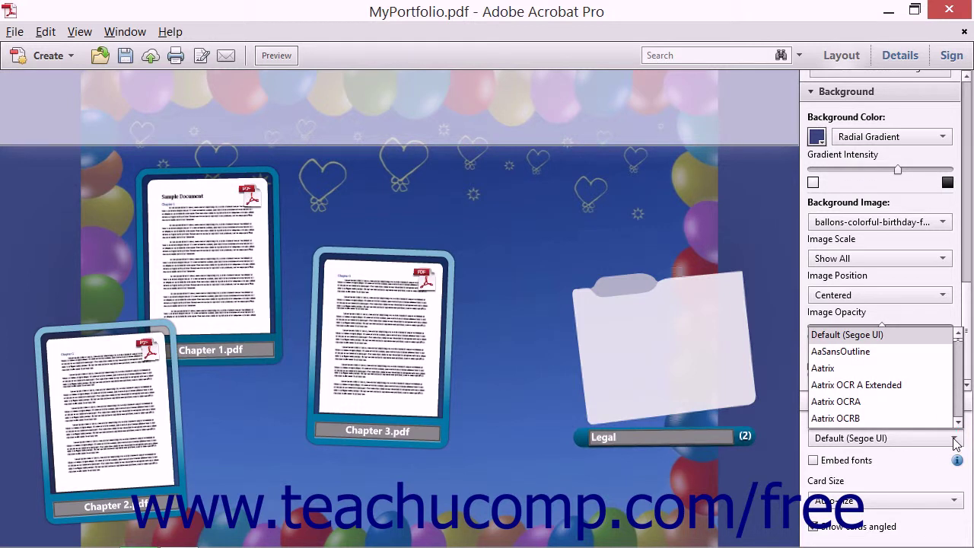
click(951, 440)
click(950, 500)
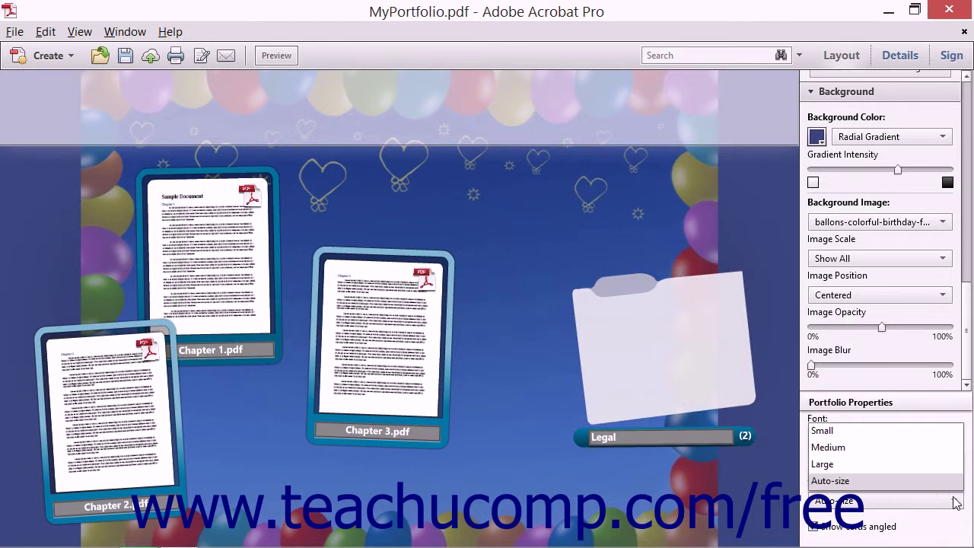
click(944, 499)
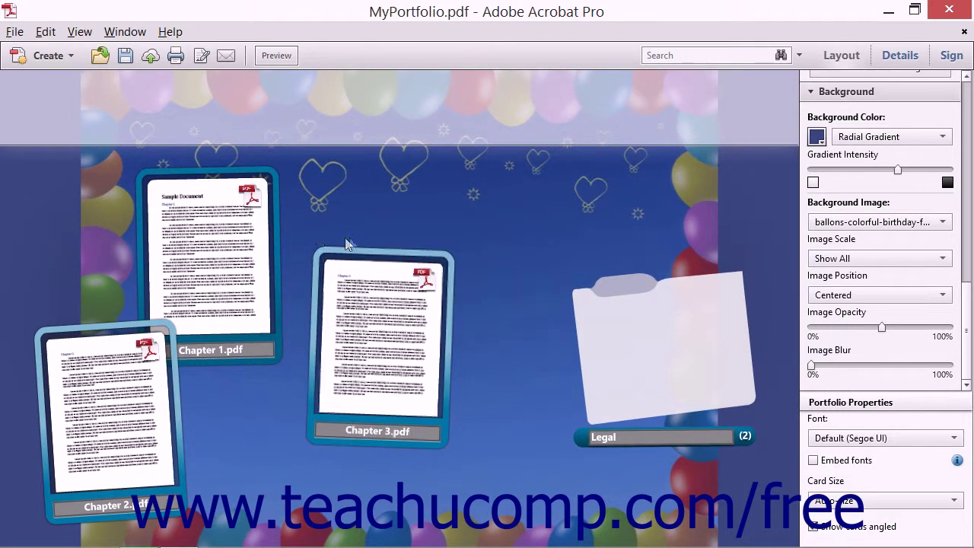
Step: Apply the Simple Text template to the portfolio header and enter "text here" in its text field
click(199, 111)
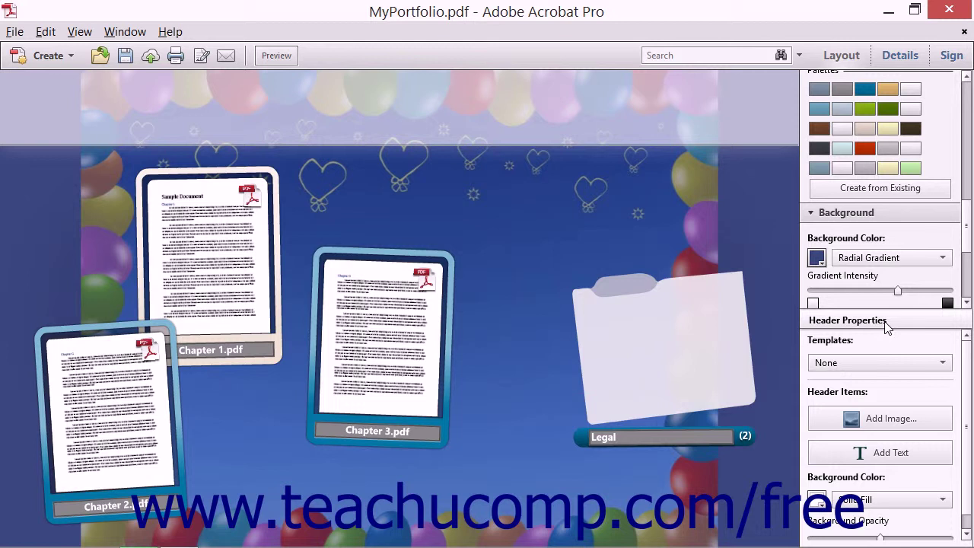
click(907, 366)
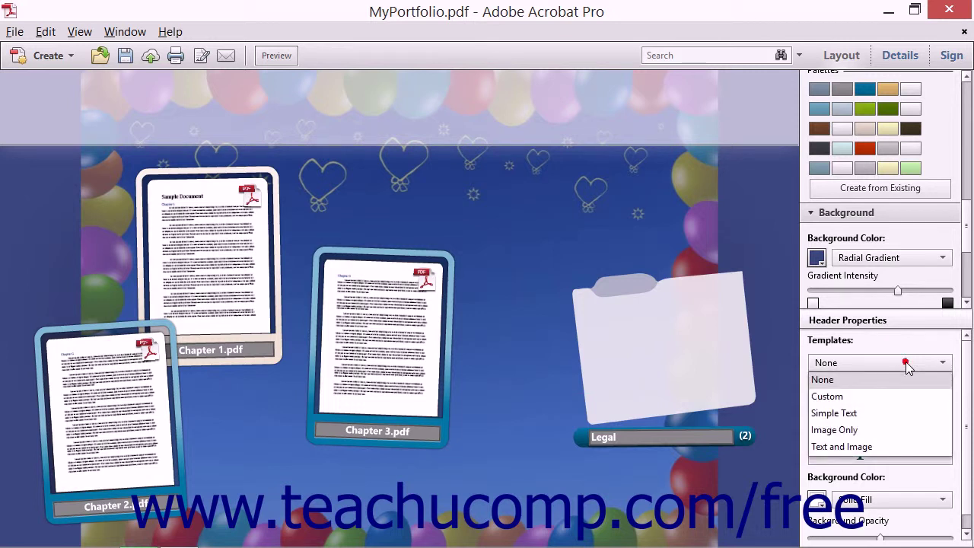
click(870, 414)
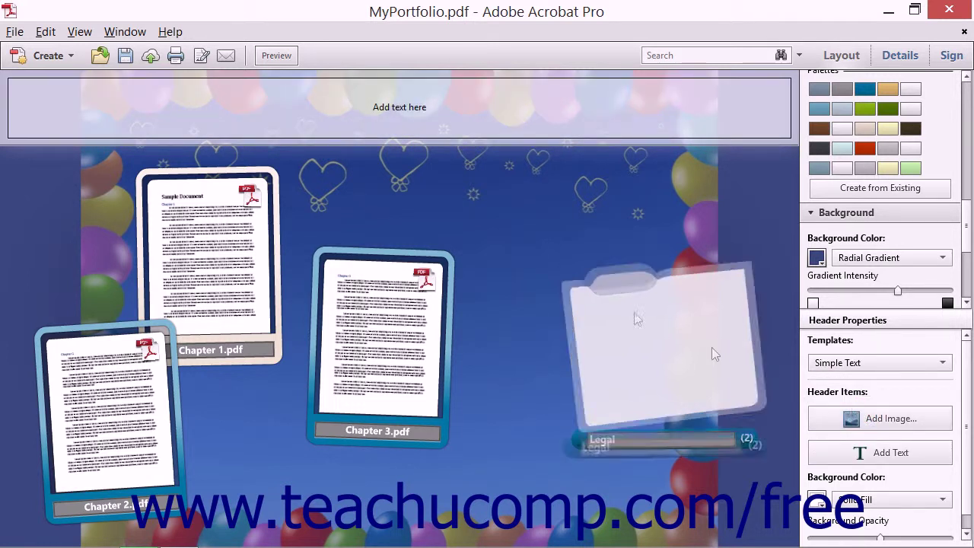
click(256, 106)
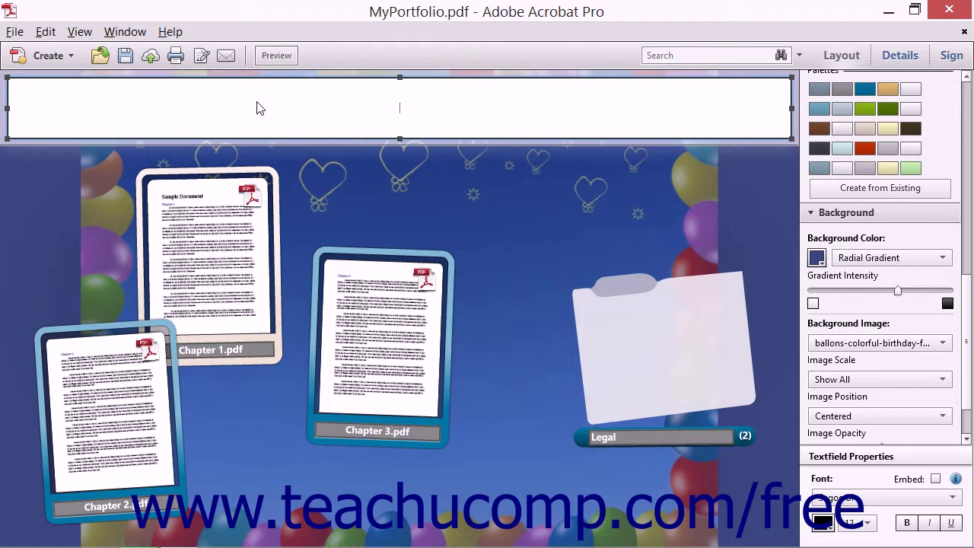
text(text here)
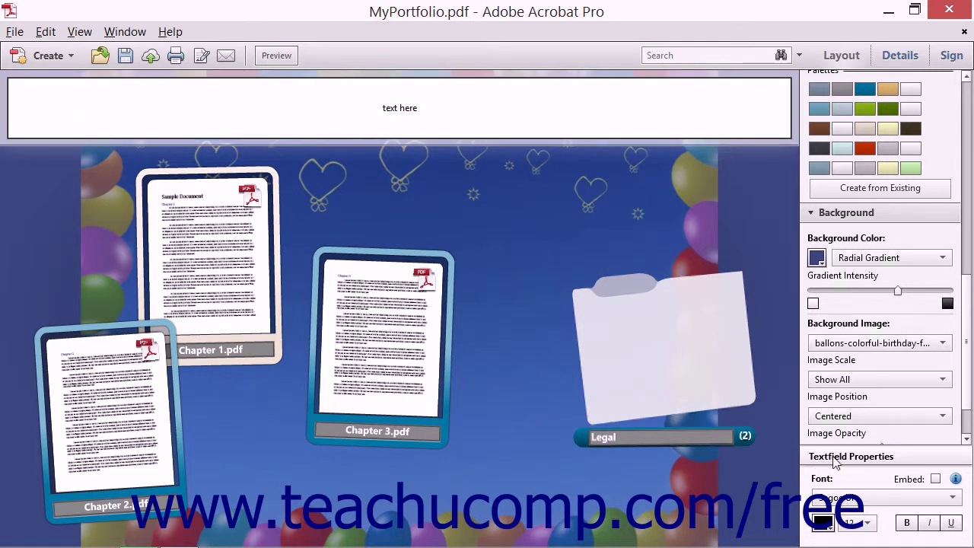
click(917, 497)
click(915, 498)
click(831, 529)
click(868, 525)
click(868, 524)
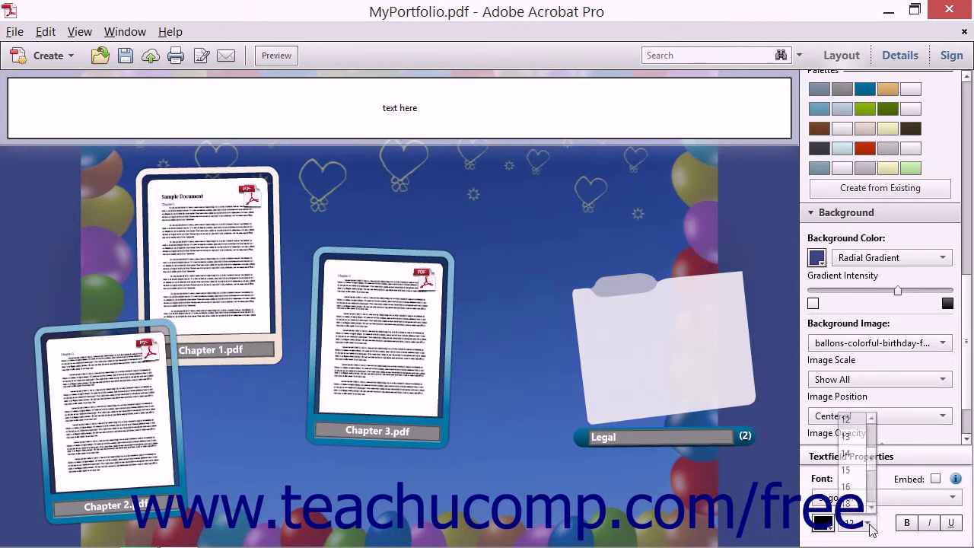
click(910, 524)
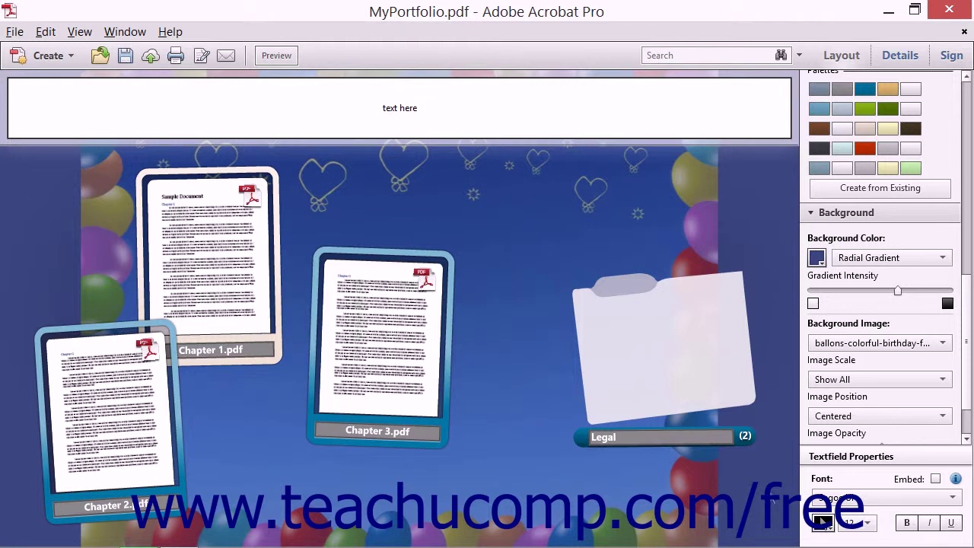
click(495, 199)
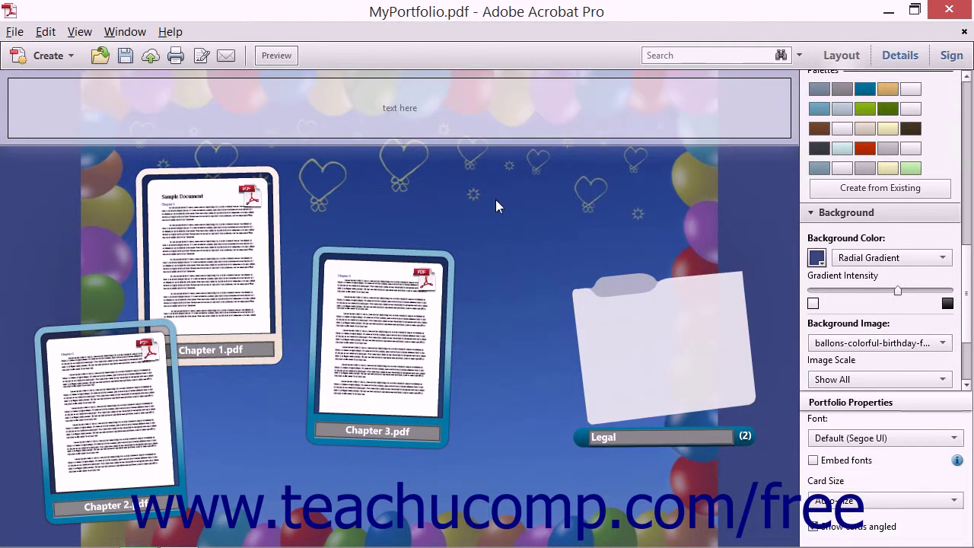
Step: Set the header text field's anchor to Centered and remove the field from the header
click(373, 114)
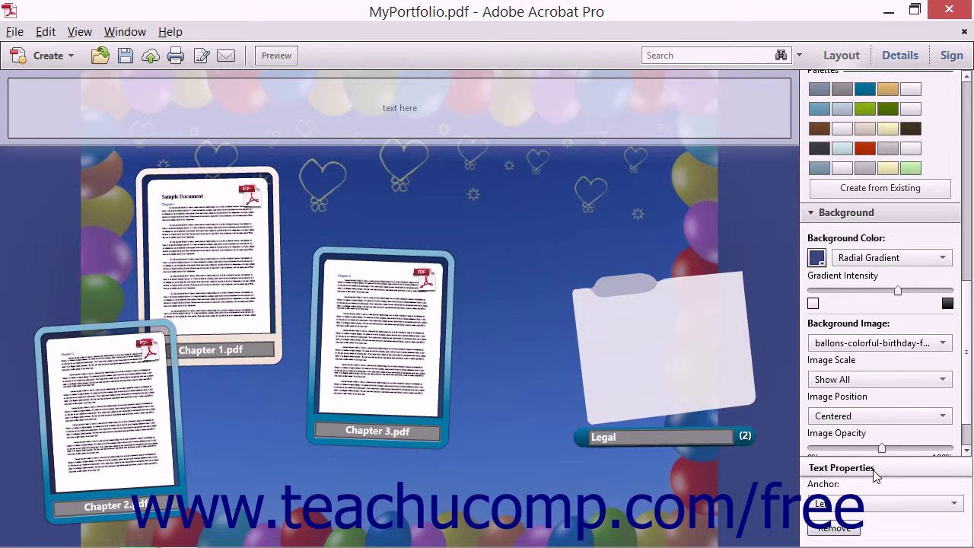
click(900, 506)
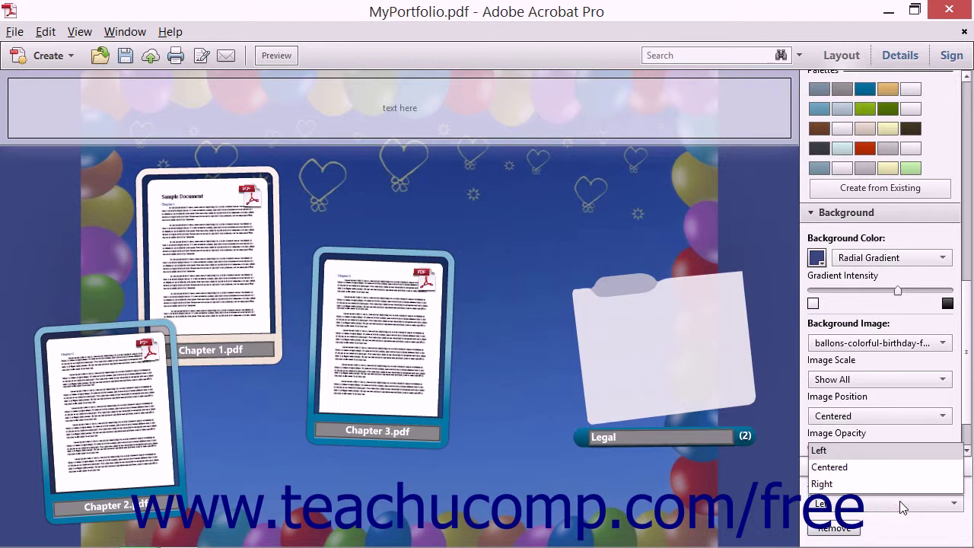
click(887, 465)
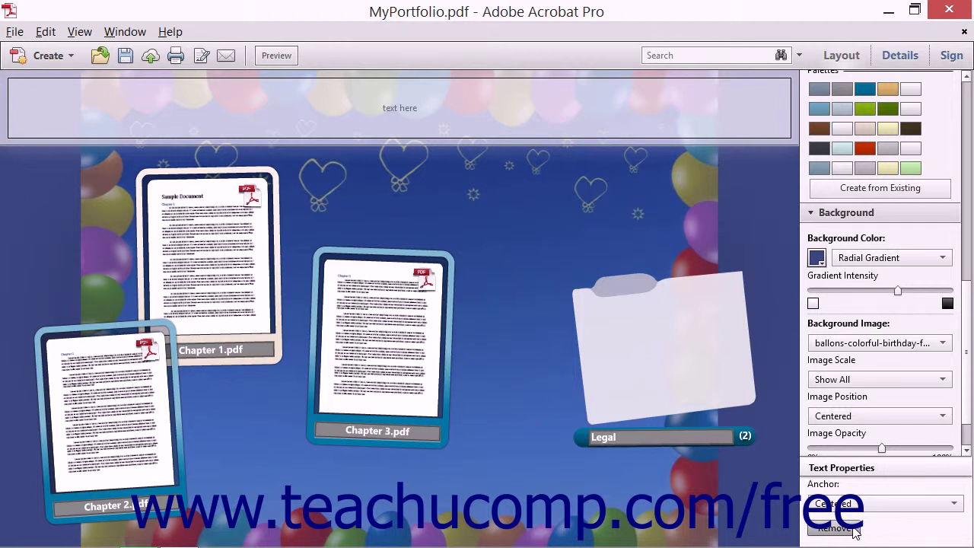
click(853, 529)
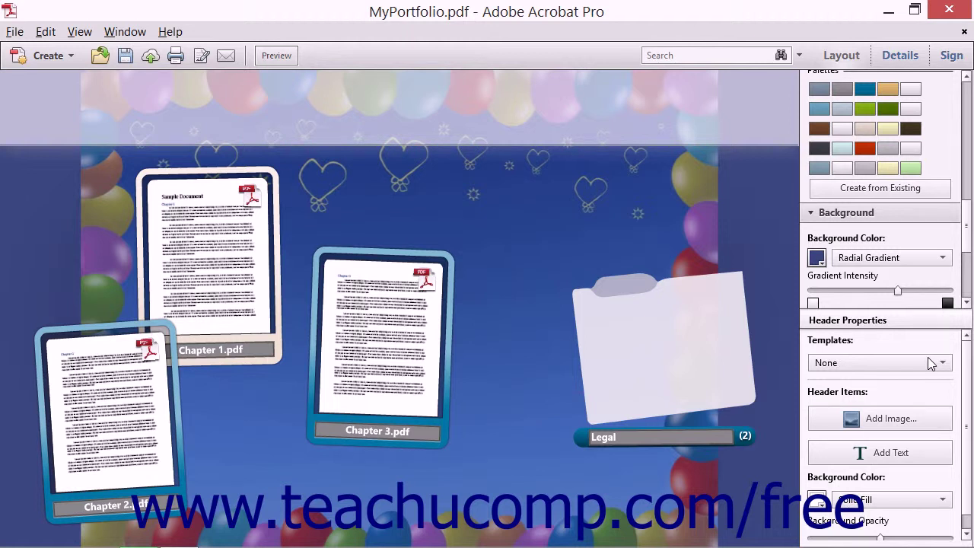
Step: Apply the Image Only template to the portfolio header and insert the logo image from the Pictures folder
click(930, 363)
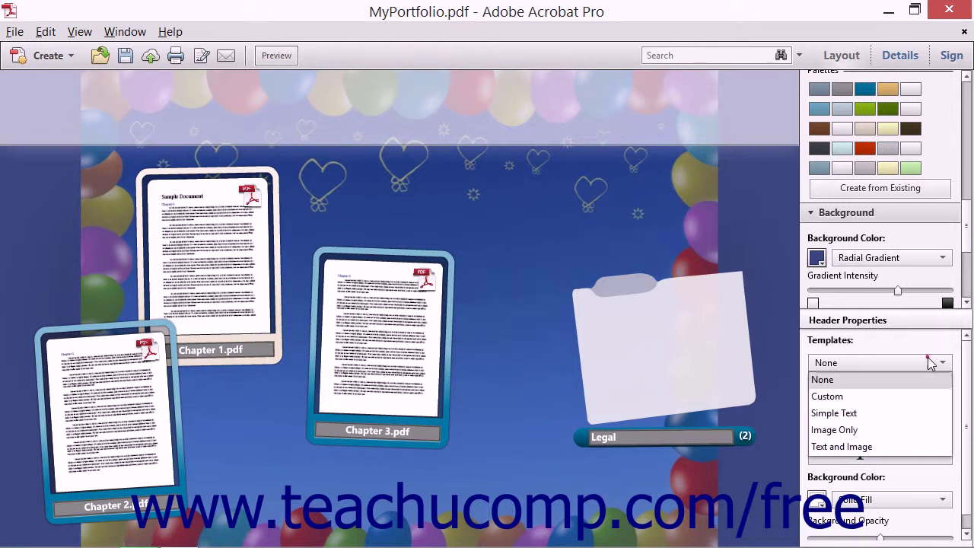
click(887, 430)
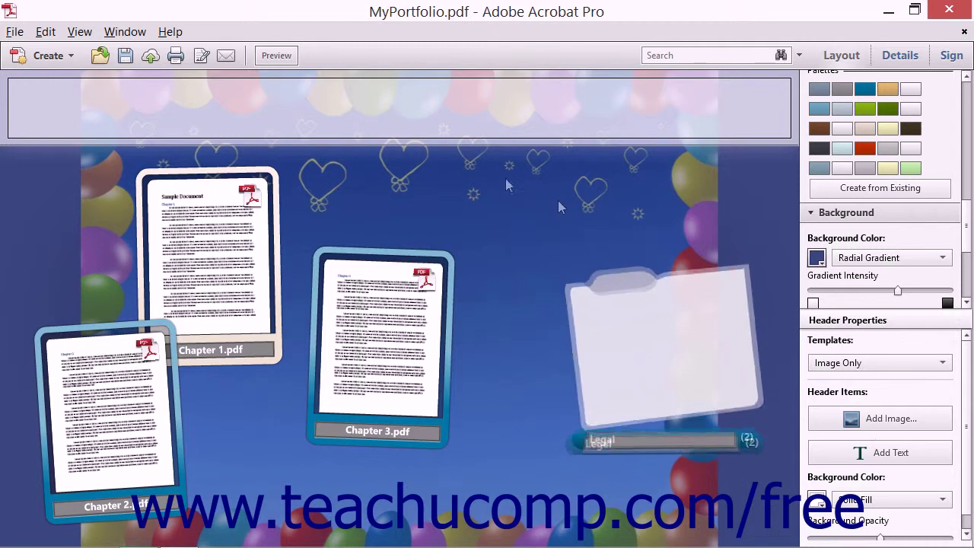
click(399, 122)
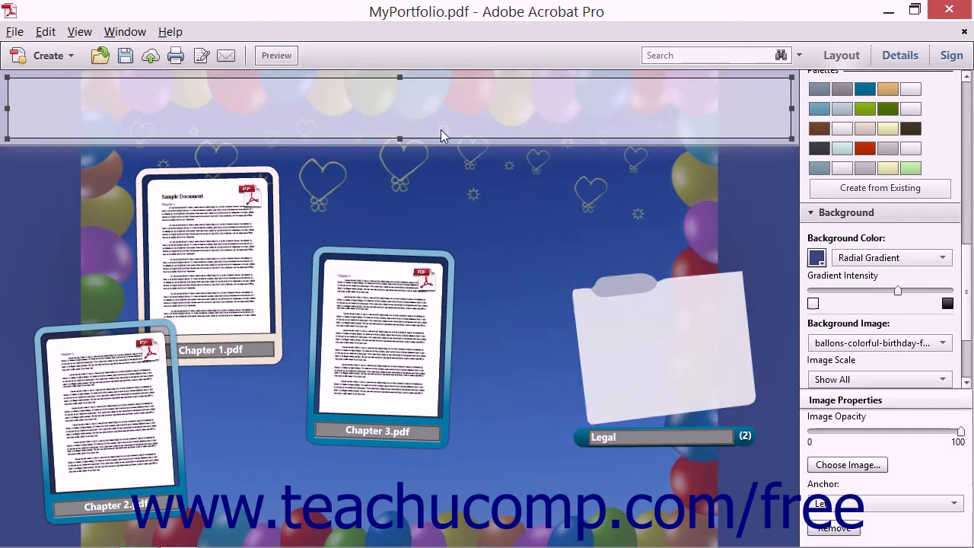
click(872, 399)
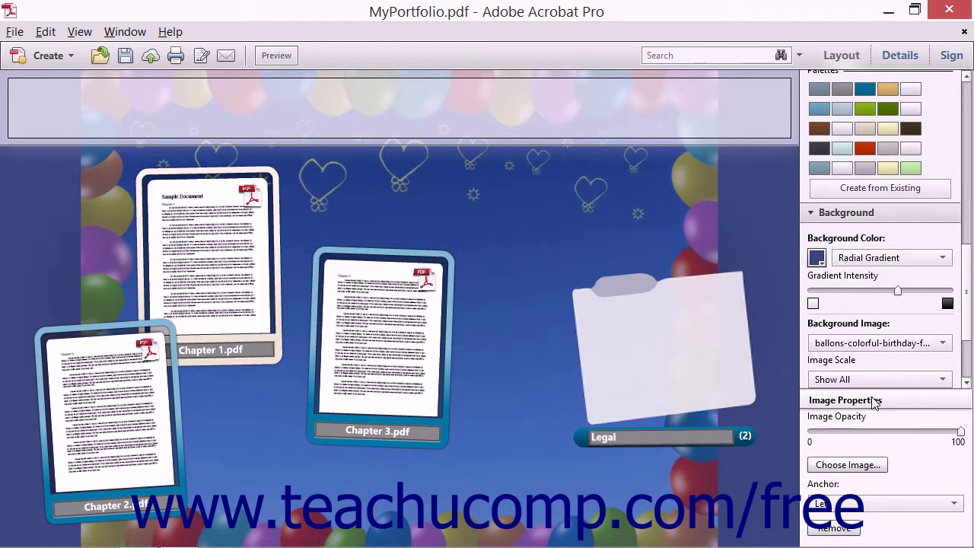
click(859, 467)
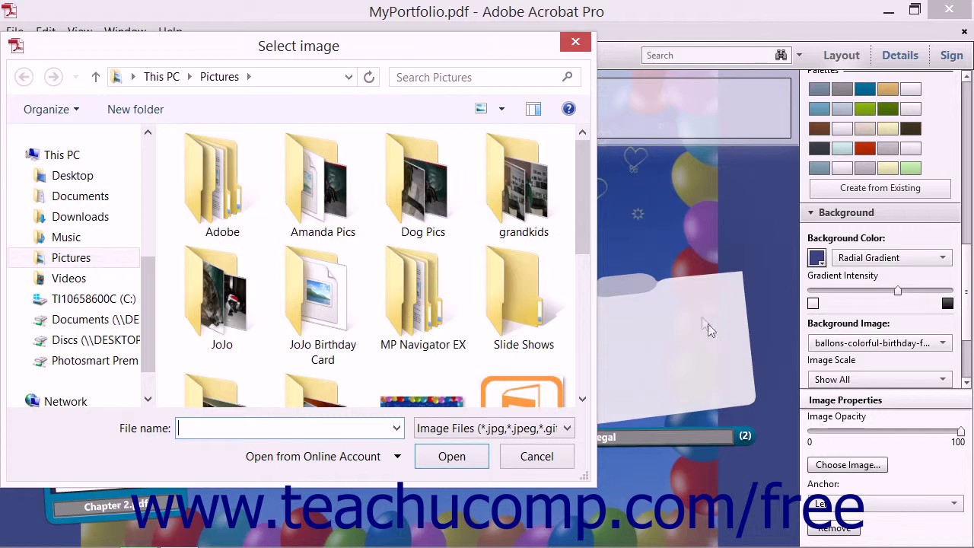
drag(585, 220, 587, 306)
click(342, 344)
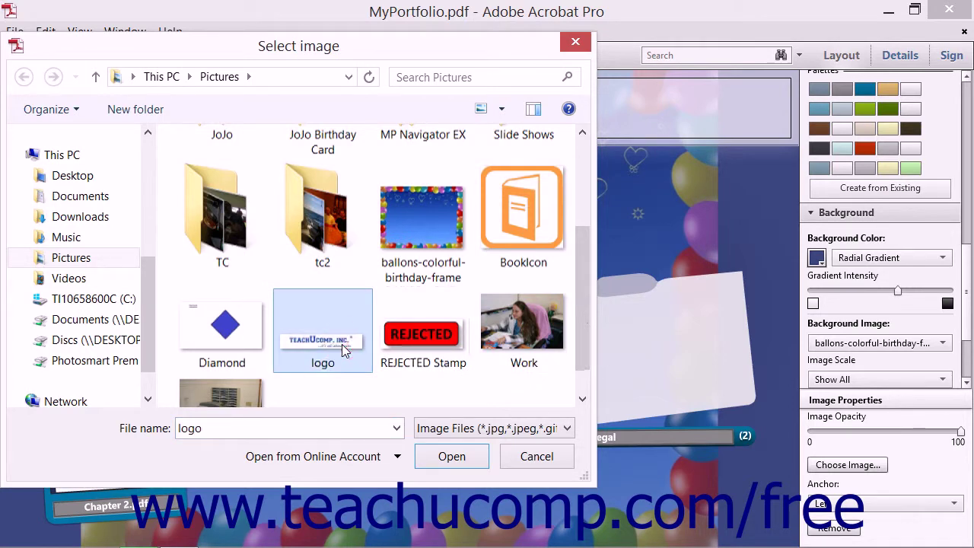
click(446, 459)
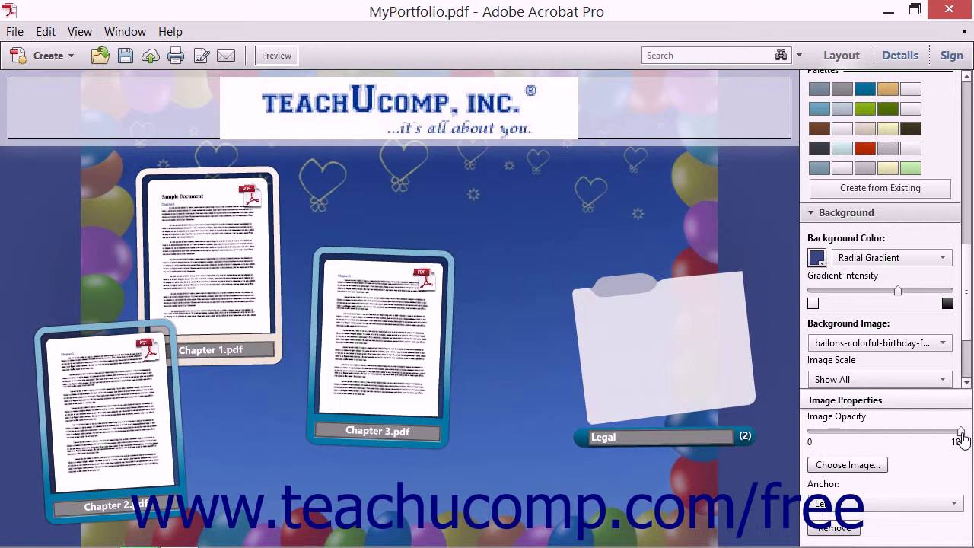
Step: Reduce the header logo's opacity to about 60% and remove the image from the header
drag(963, 438, 906, 443)
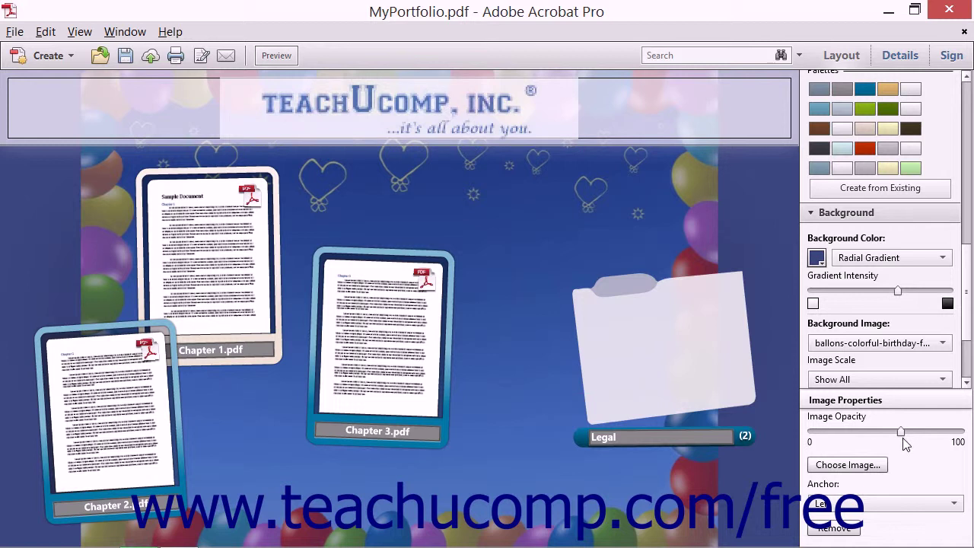
click(901, 504)
click(901, 504)
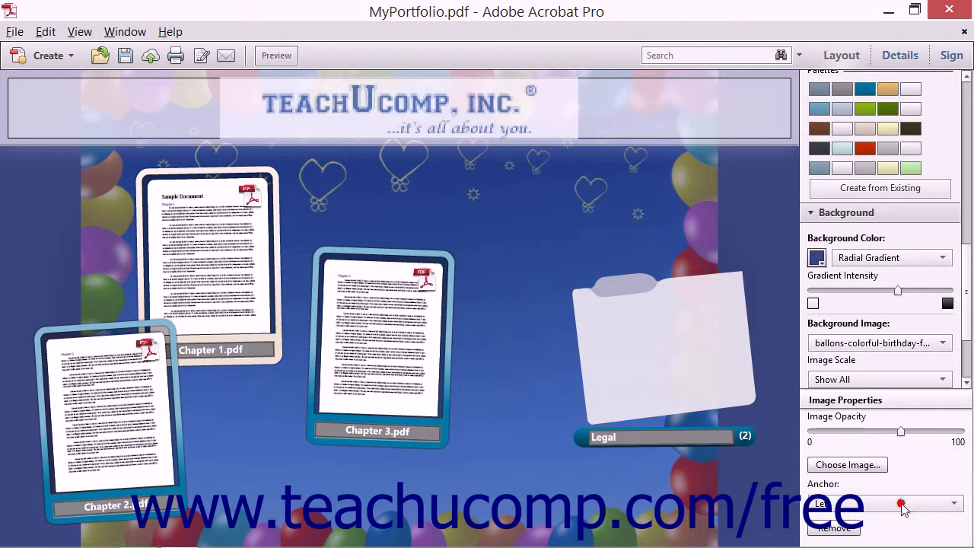
click(844, 532)
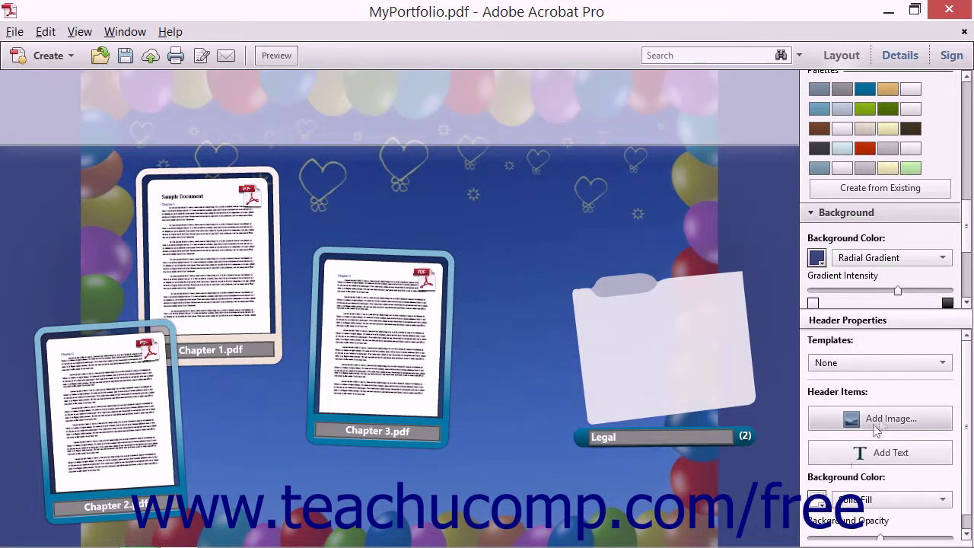
Step: Apply the Text and Image header template and remove both its image and text placeholders
click(911, 370)
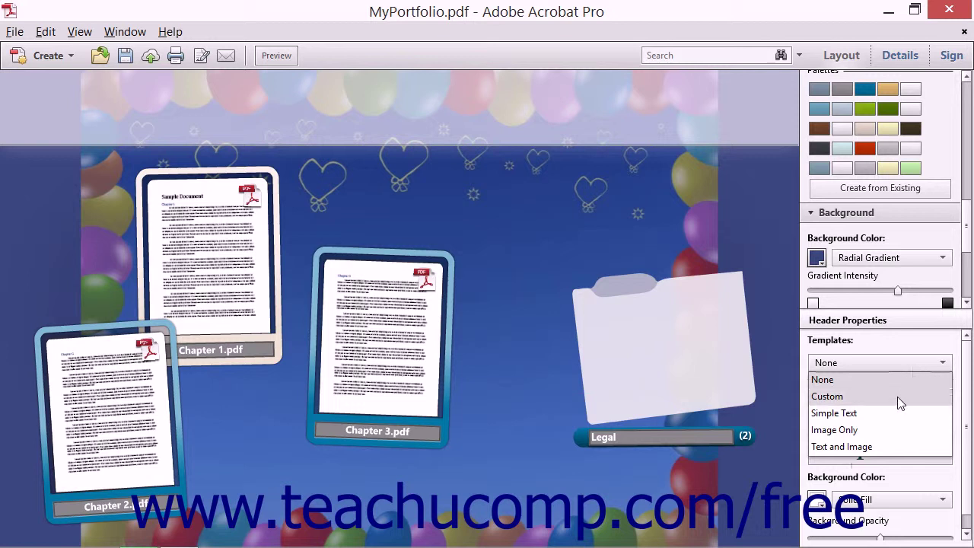
click(885, 443)
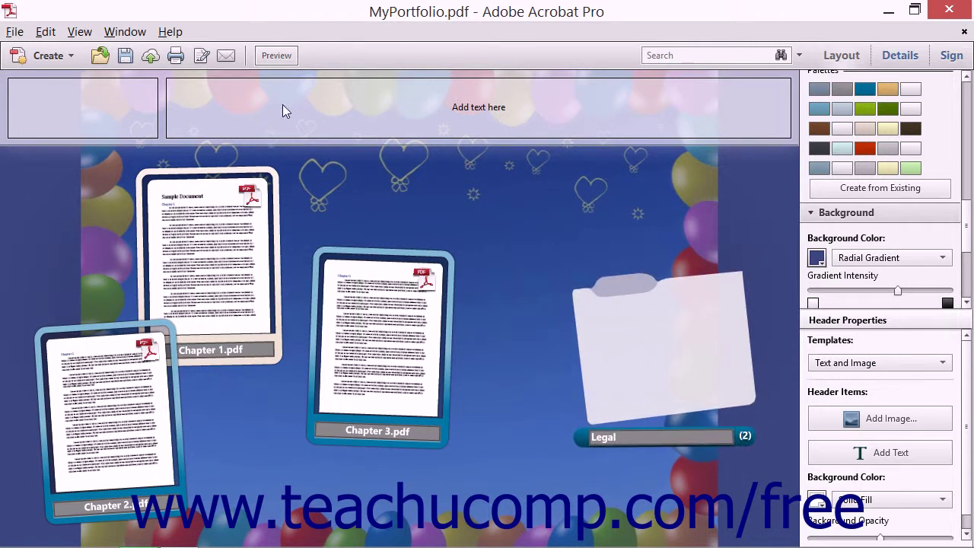
click(83, 97)
click(835, 528)
click(402, 116)
click(834, 527)
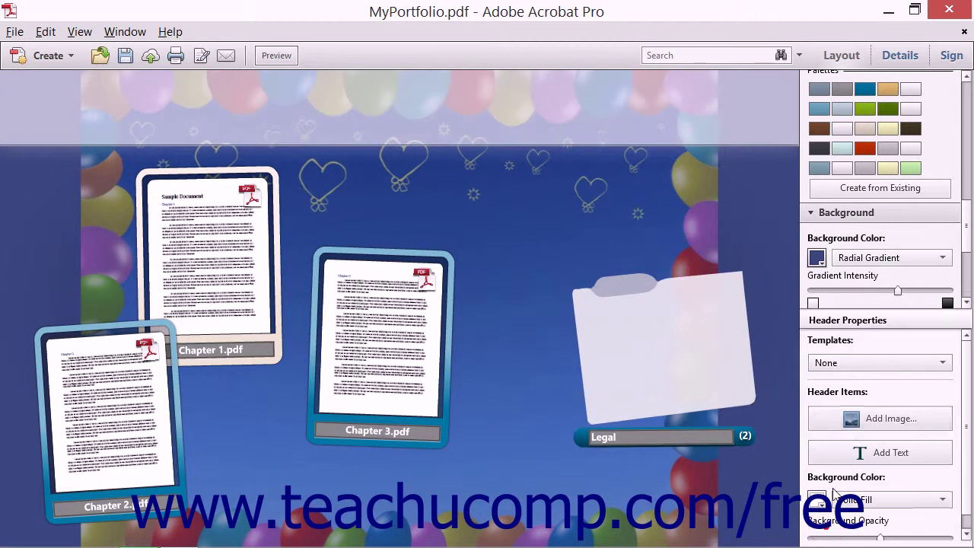
Step: Apply the Custom header template and add the logo image from the Pictures folder to the header
click(846, 369)
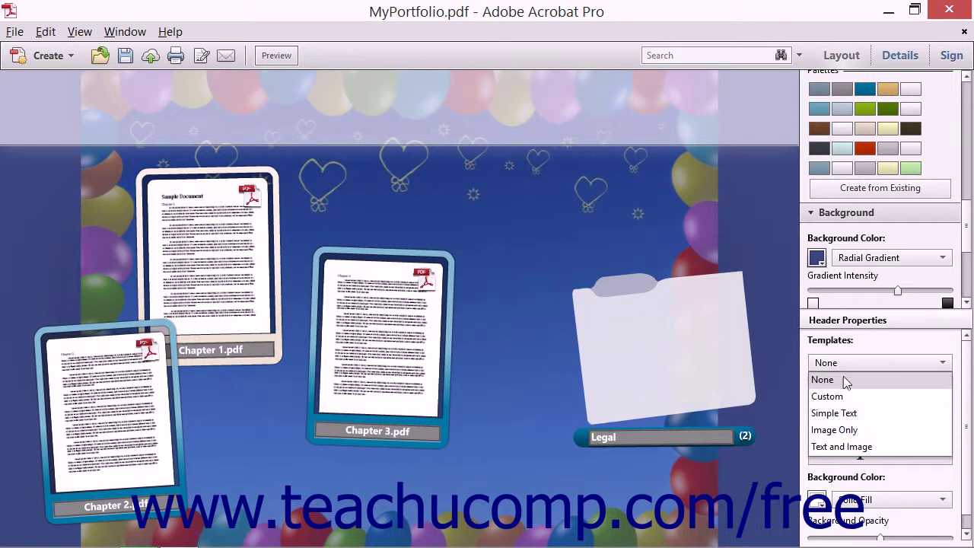
click(840, 397)
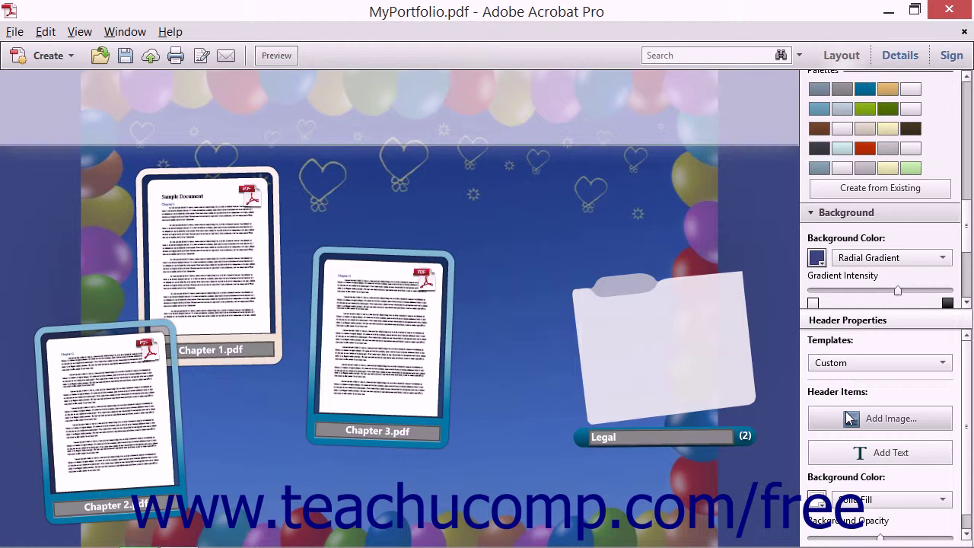
click(850, 418)
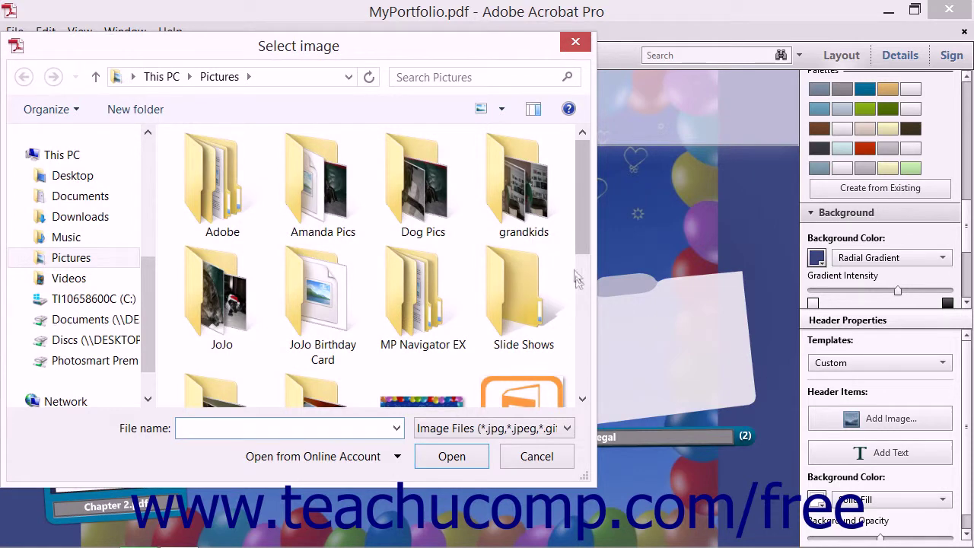
drag(583, 274, 584, 329)
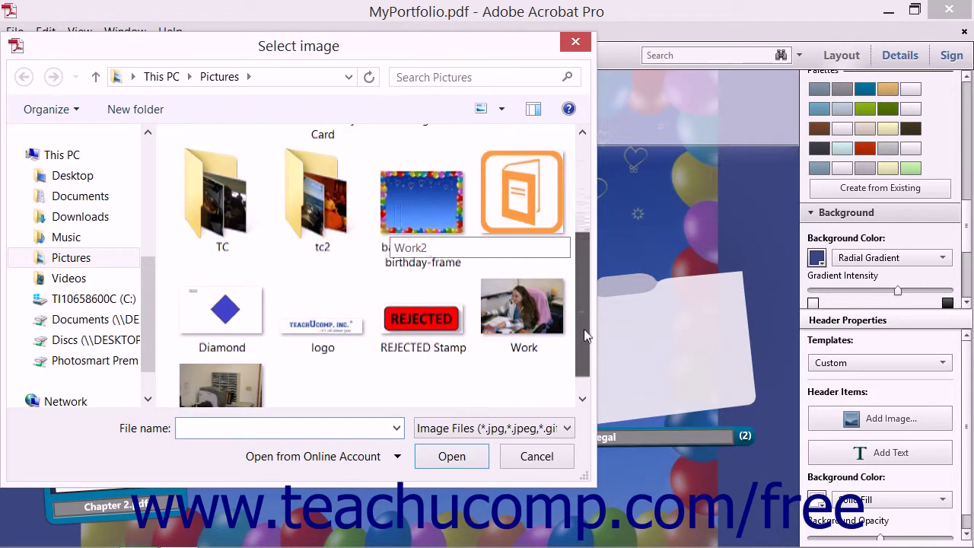
click(331, 329)
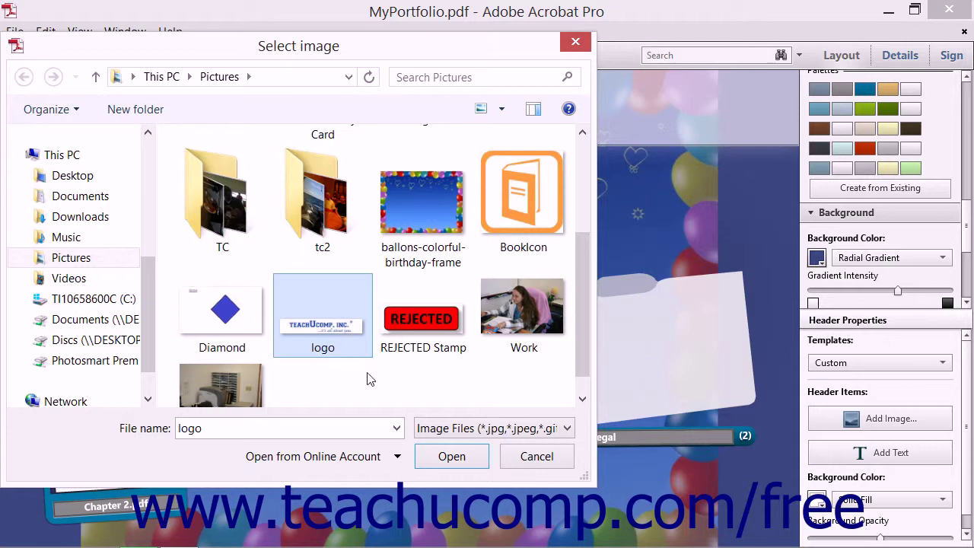
click(430, 458)
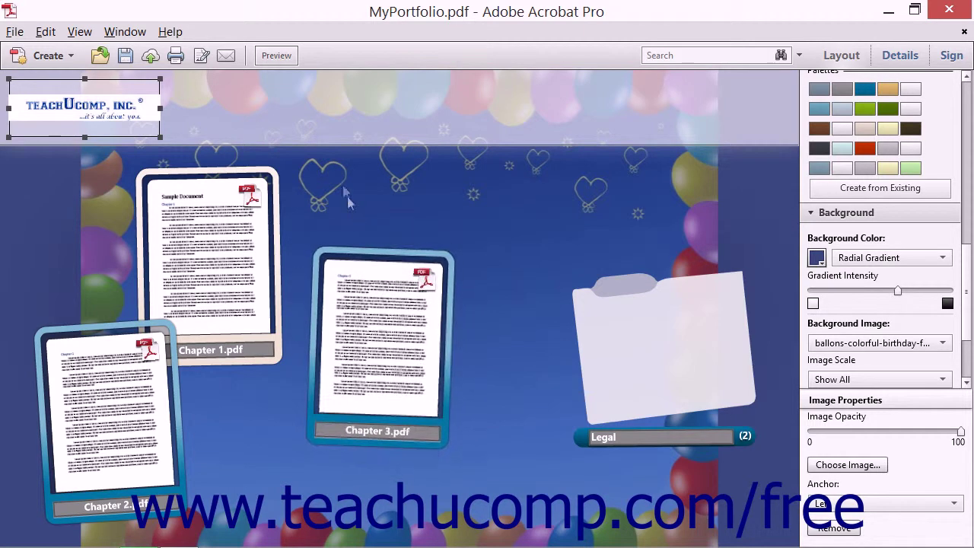
click(274, 123)
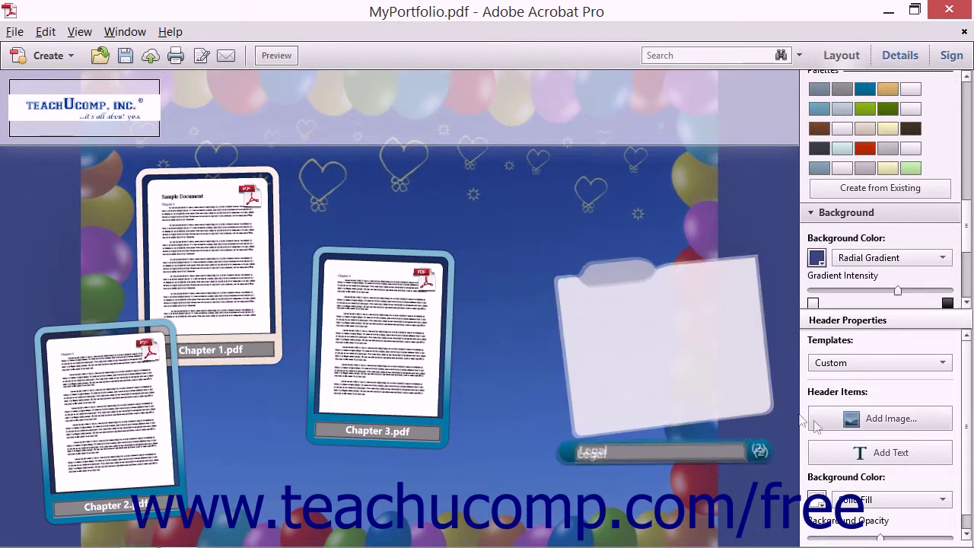
Step: Add a text box to the header beside the logo and enter the text "Header" in it
click(841, 455)
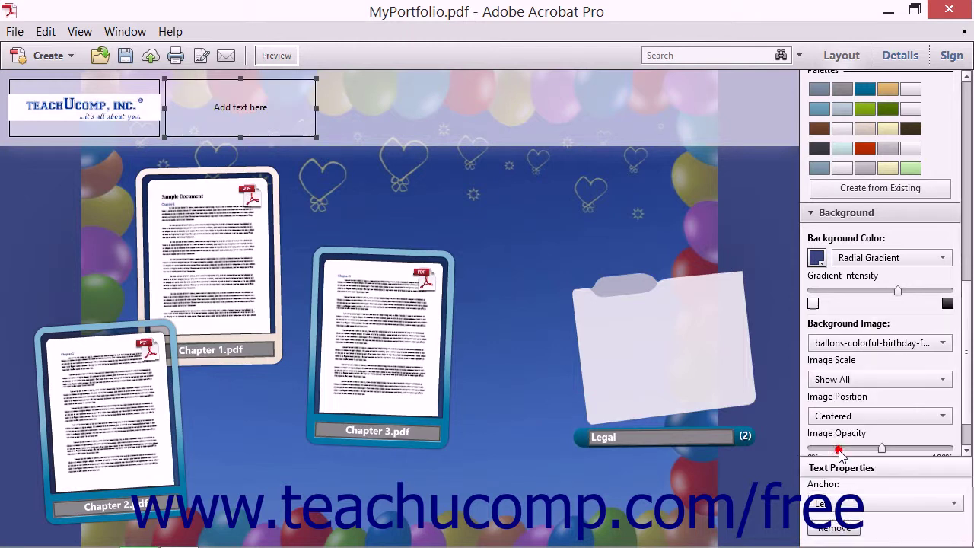
click(274, 108)
click(274, 107)
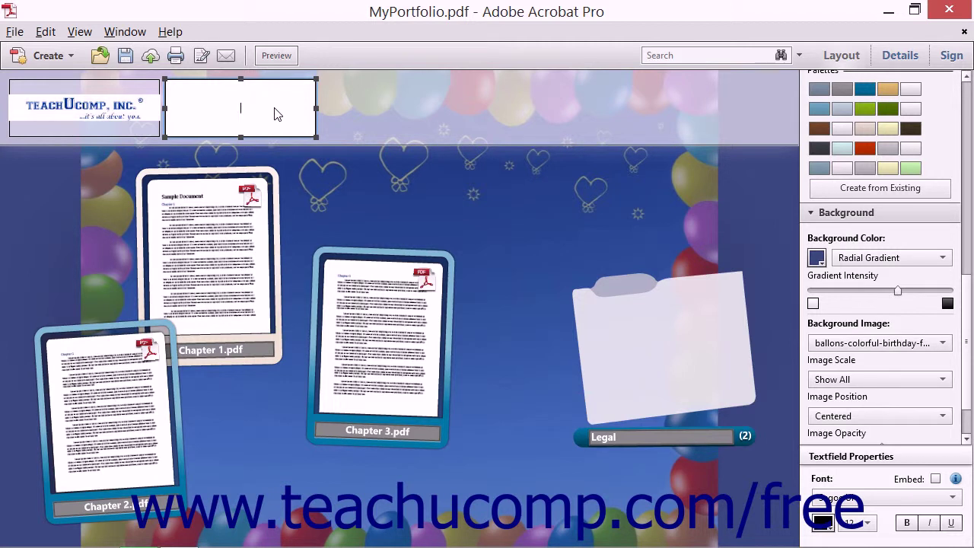
text(Header)
click(380, 118)
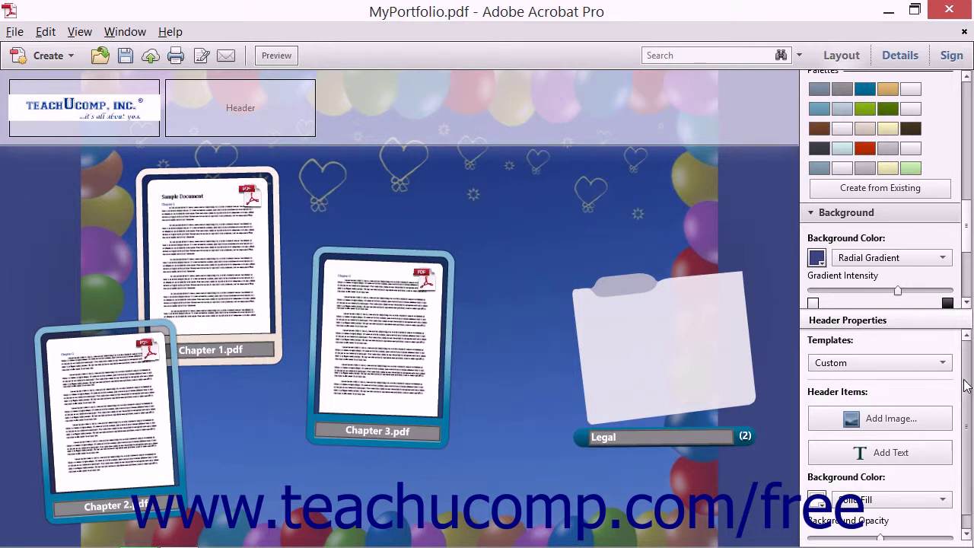
Step: Set the header's background color to gray
scroll(957, 380, down, 1)
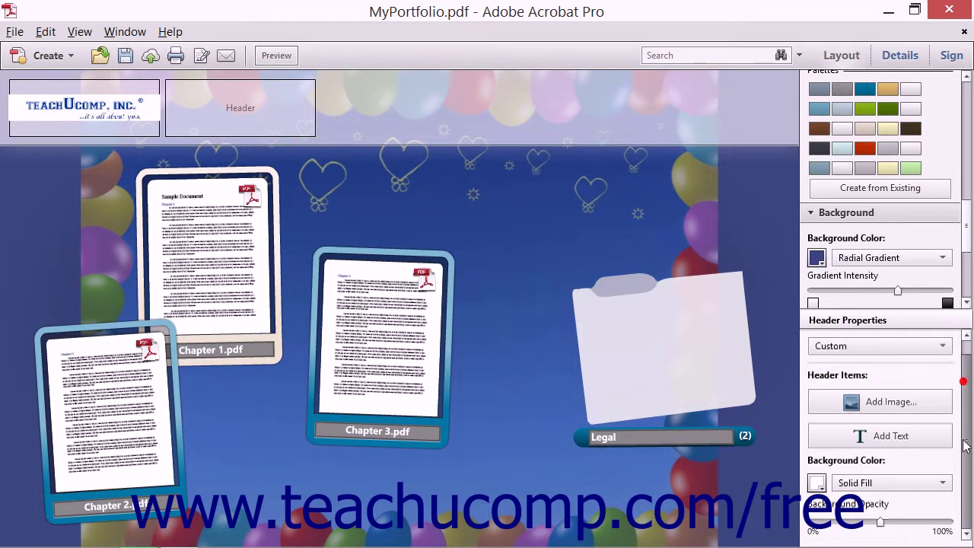
click(837, 491)
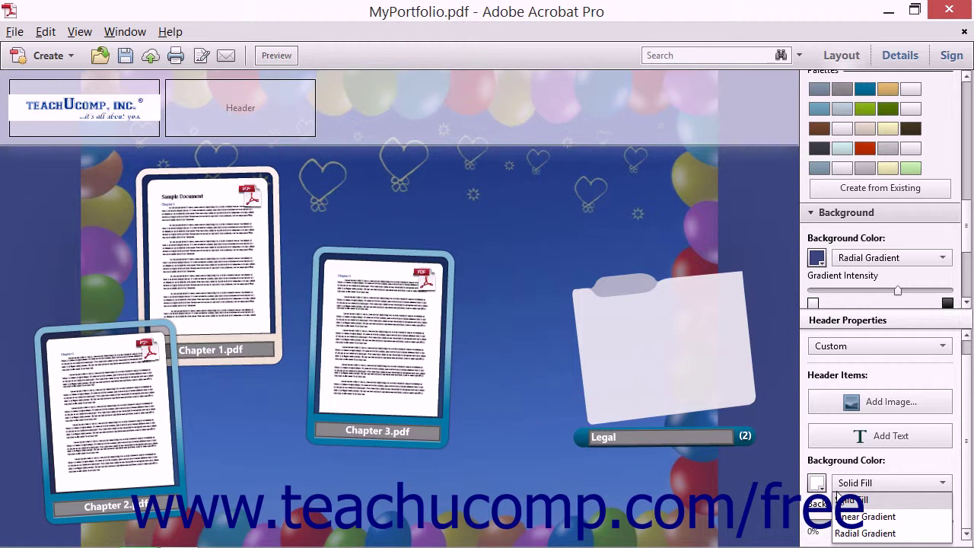
click(817, 484)
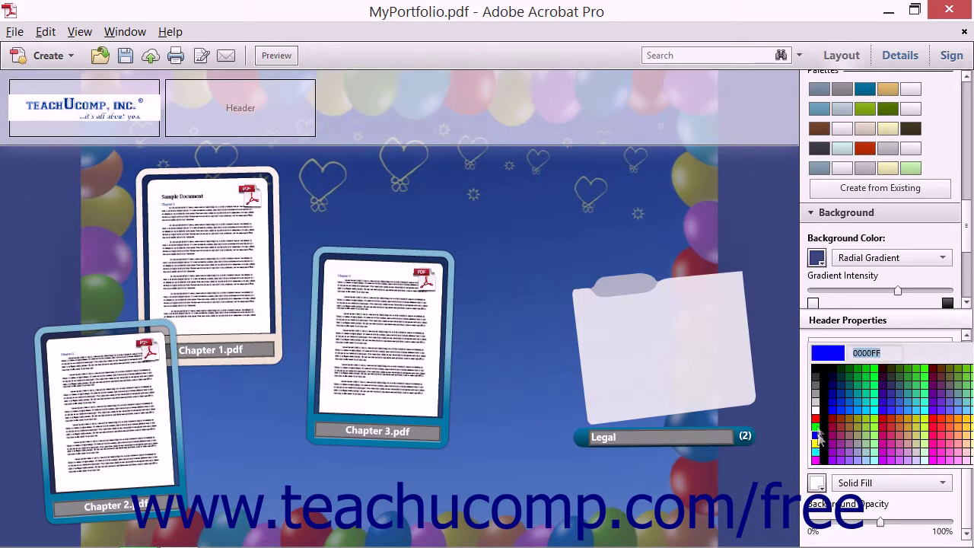
click(815, 399)
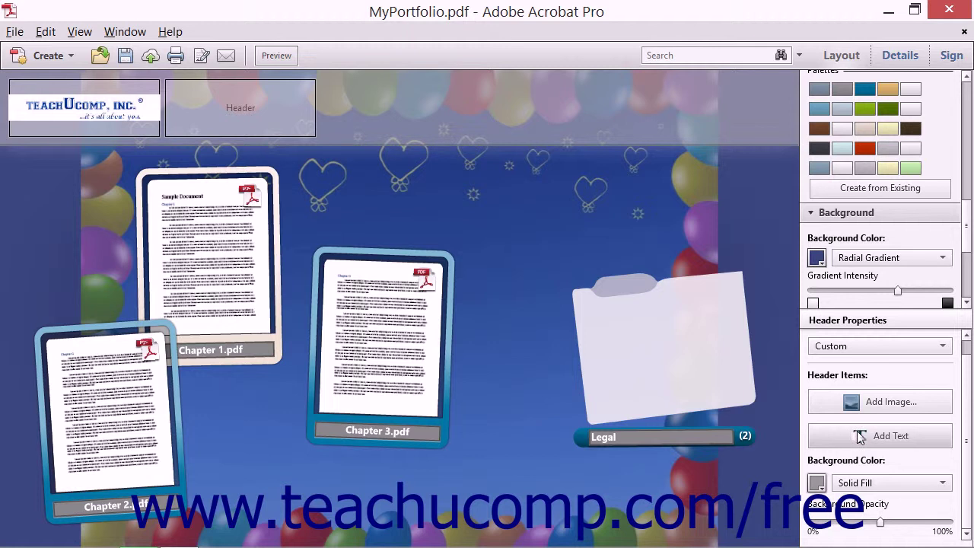
Step: Change the header background fill to Linear Gradient and raise its gradient intensity to the maximum
click(879, 484)
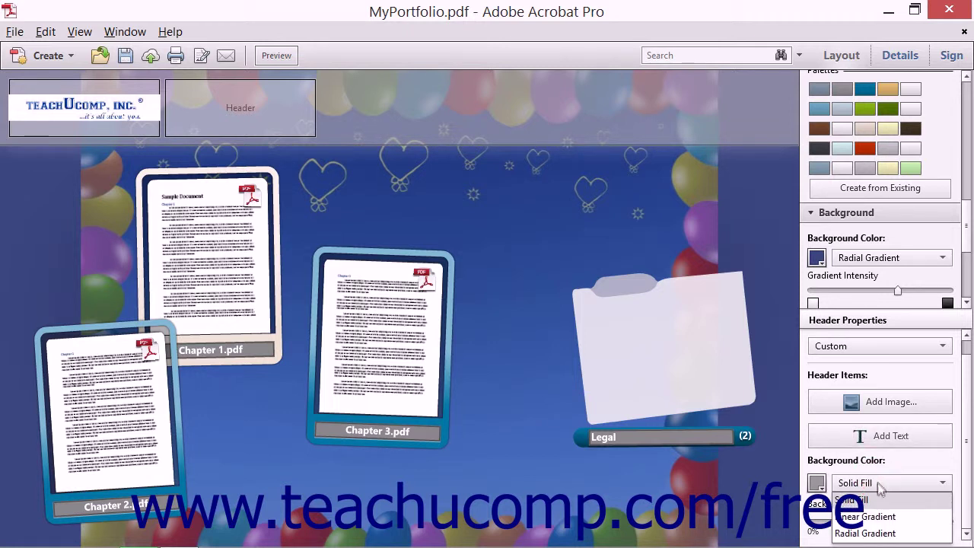
click(885, 518)
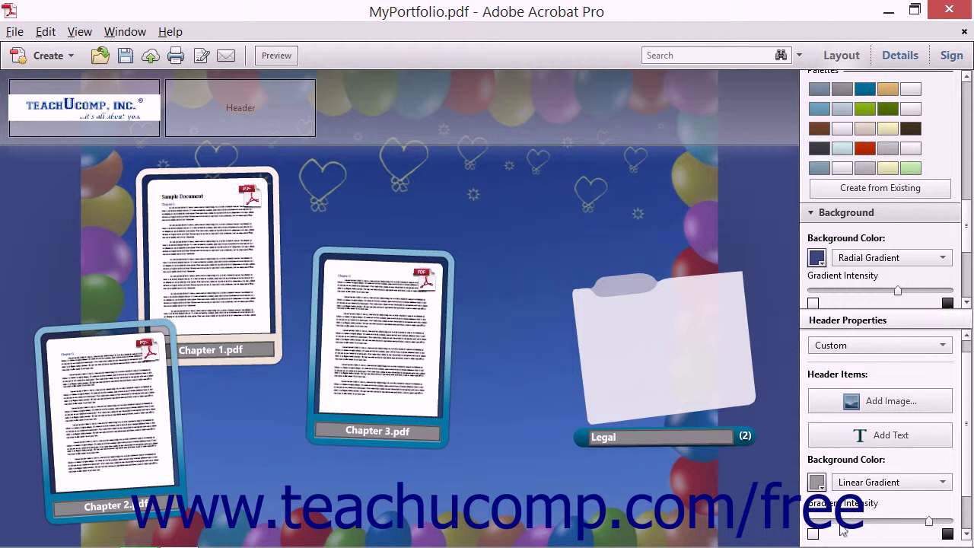
drag(930, 523, 949, 526)
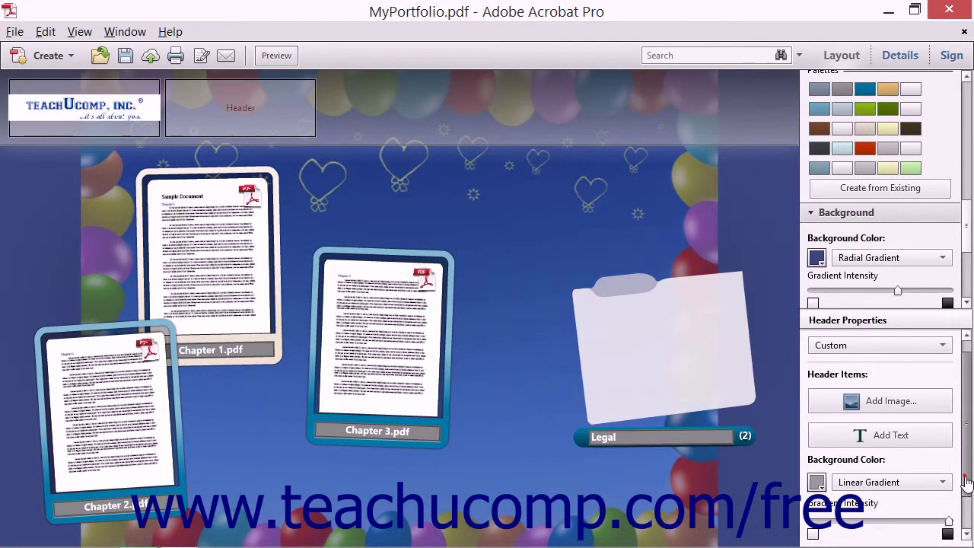
Step: Increase the header's background opacity to about 80% and preview the finished portfolio
scroll(966, 481, down, 2)
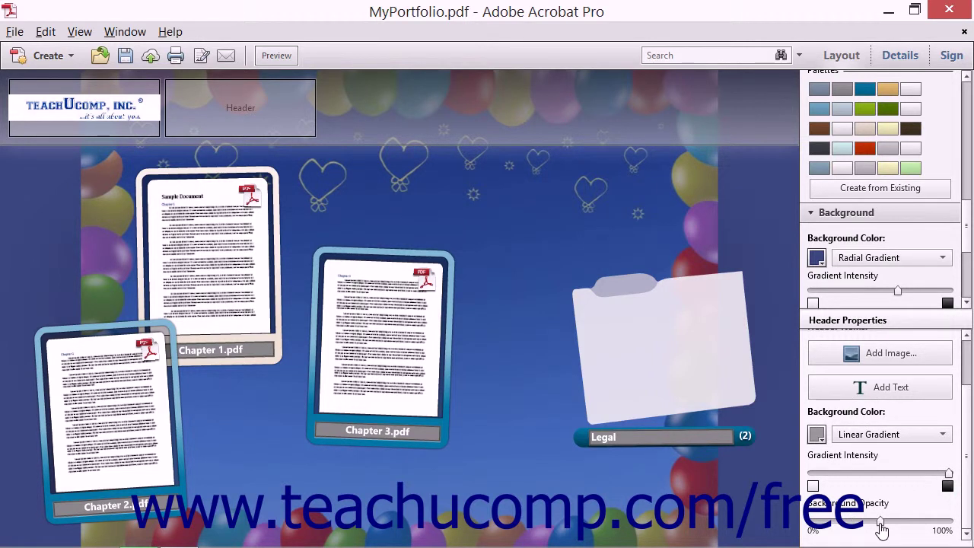
drag(880, 527, 925, 531)
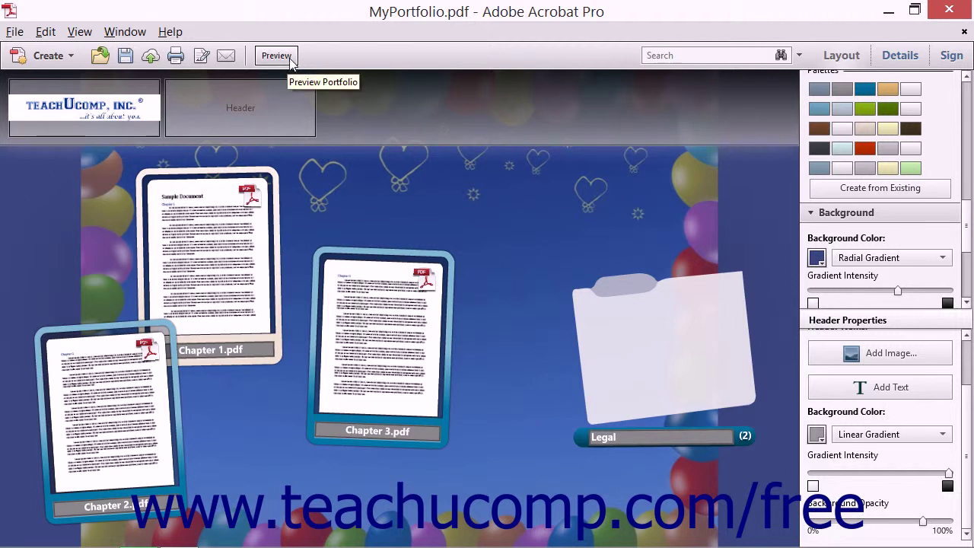
click(289, 59)
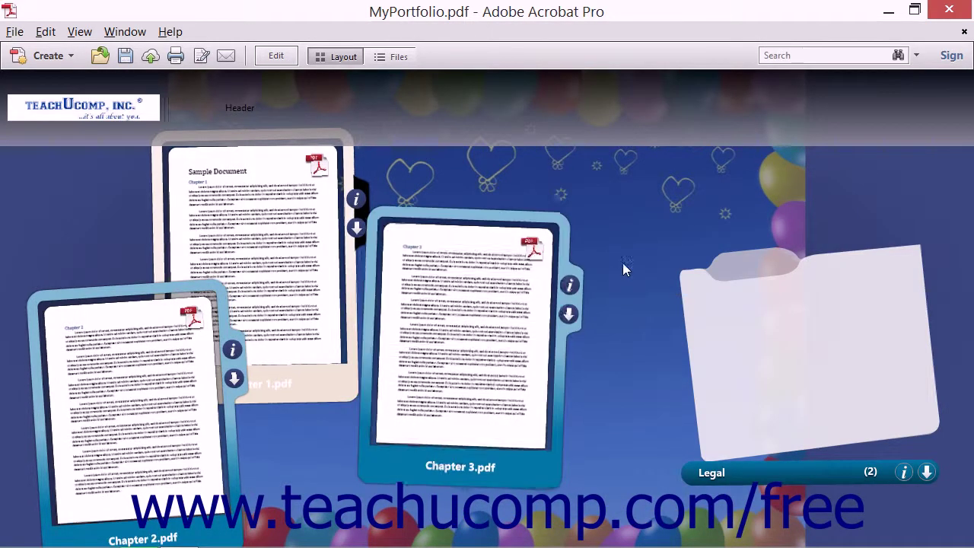